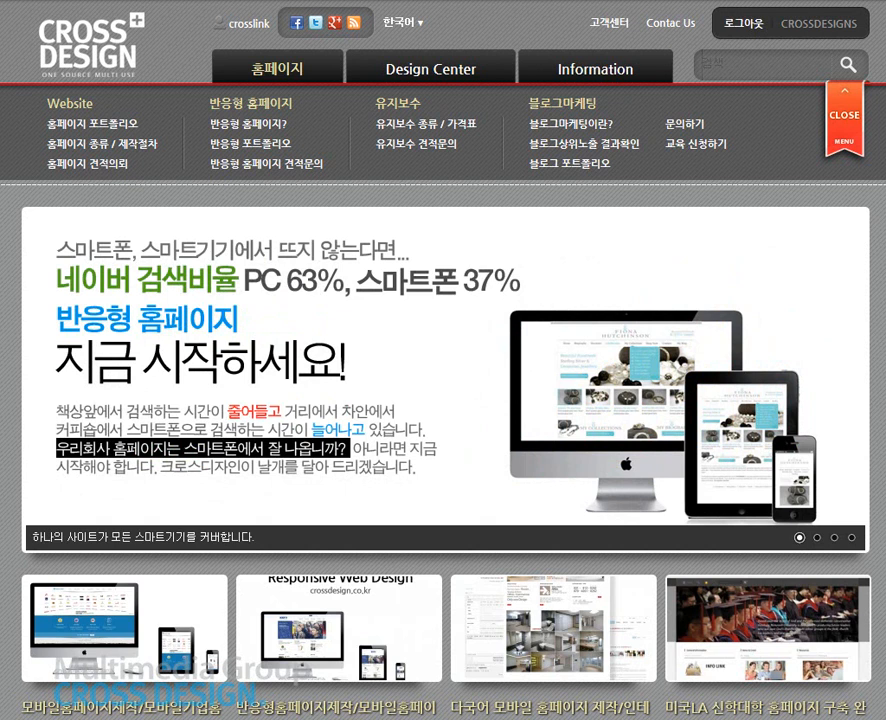
Step: Start a new post on the 교육지원센타 board under 고객센터, restoring the autosaved draft
{"action": "mouse_move", "coordinate": [595, 75]}
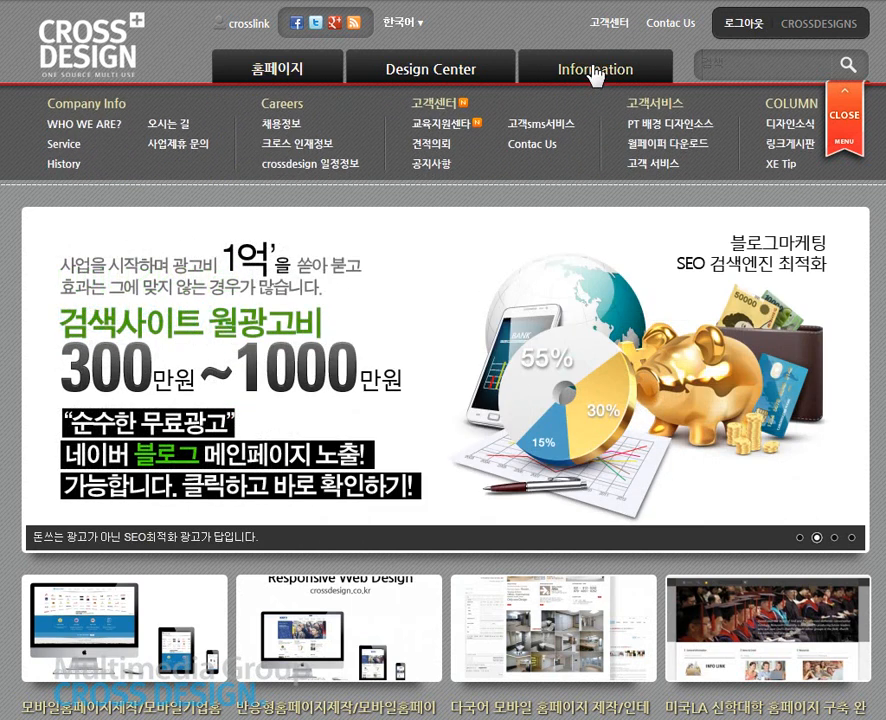
{"action": "left_click", "coordinate": [447, 125]}
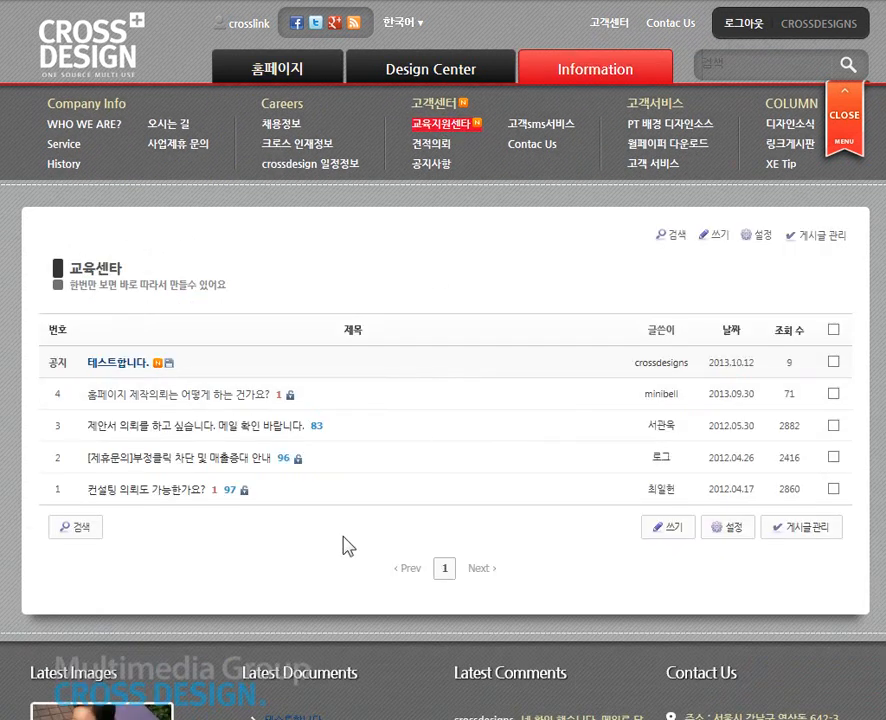
{"action": "left_click", "coordinate": [668, 530]}
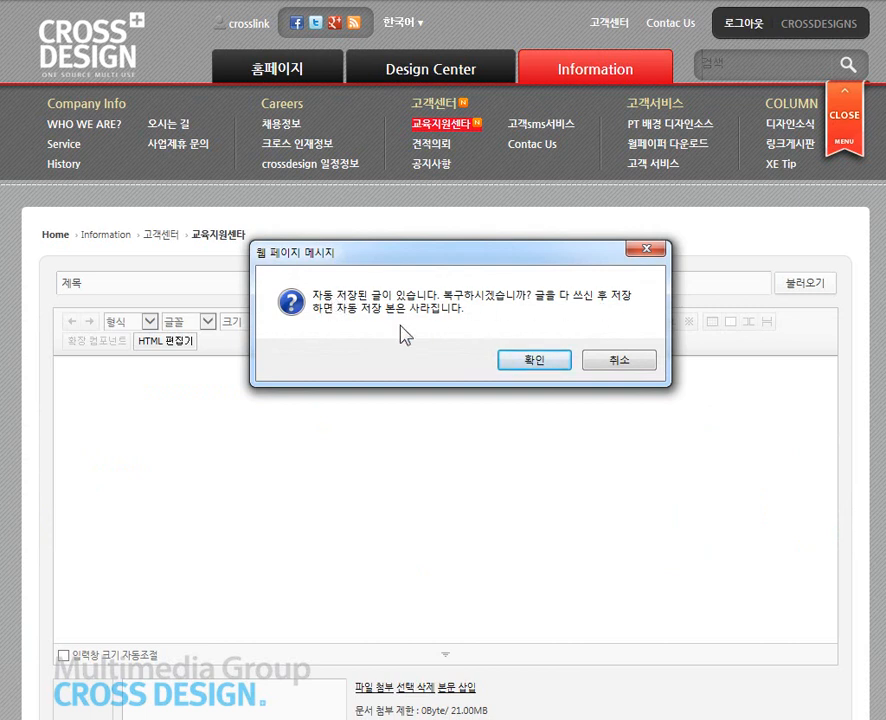
{"action": "left_click", "coordinate": [538, 362]}
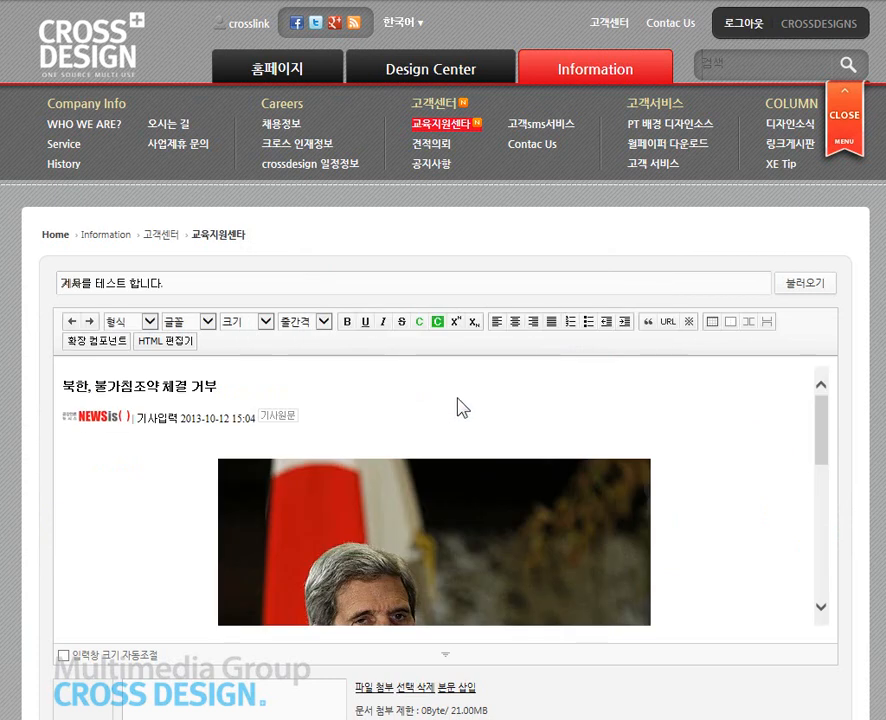
Step: Clear the restored draft's title and delete its entire body content
{"action": "left_click", "coordinate": [356, 386]}
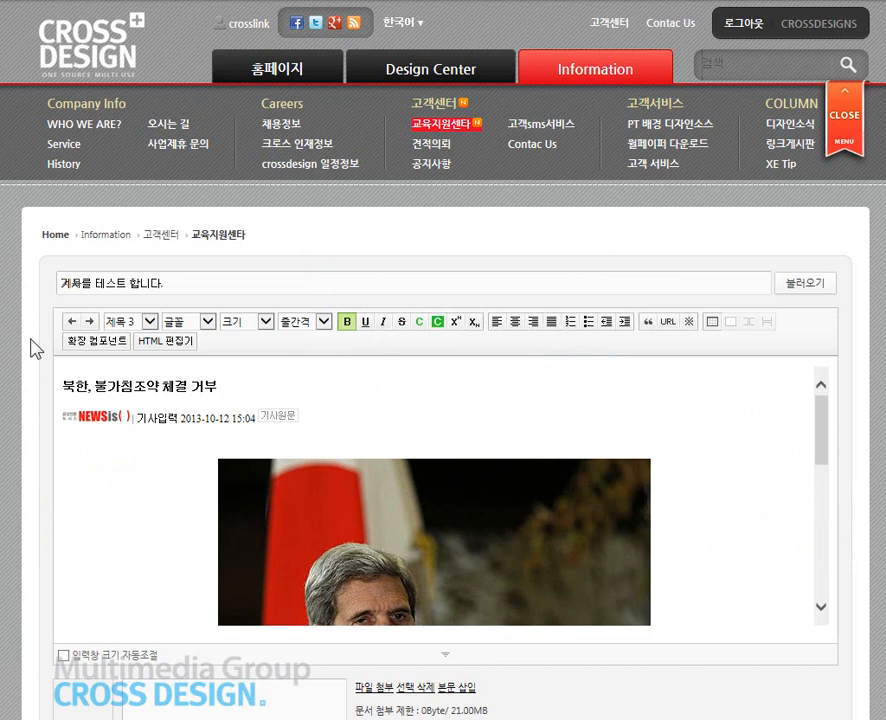
{"action": "left_click_drag", "start_coordinate": [204, 284], "coordinate": [6, 286]}
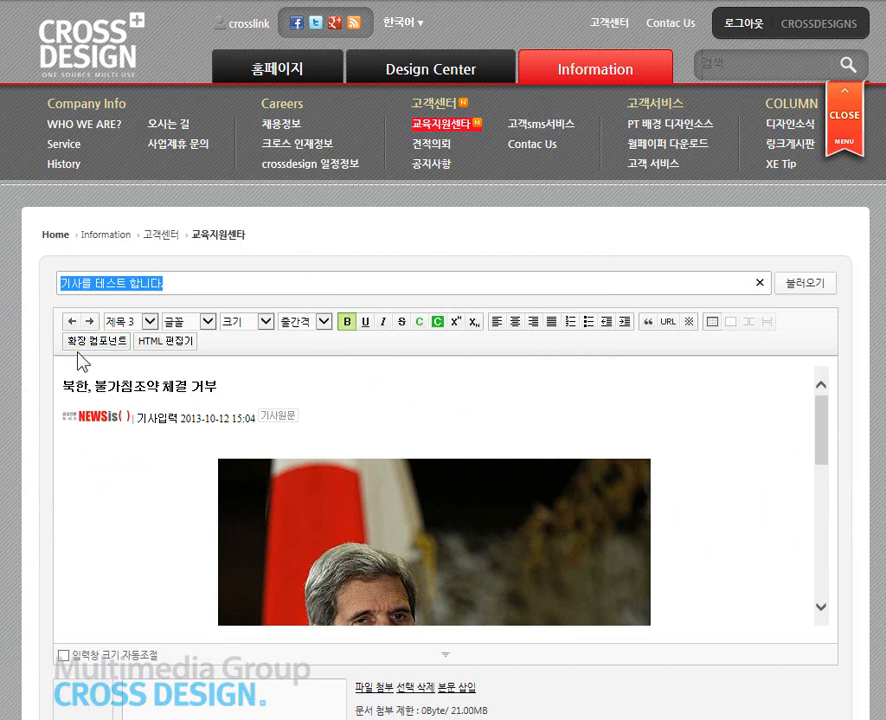
{"action": "key", "text": "BackSpace"}
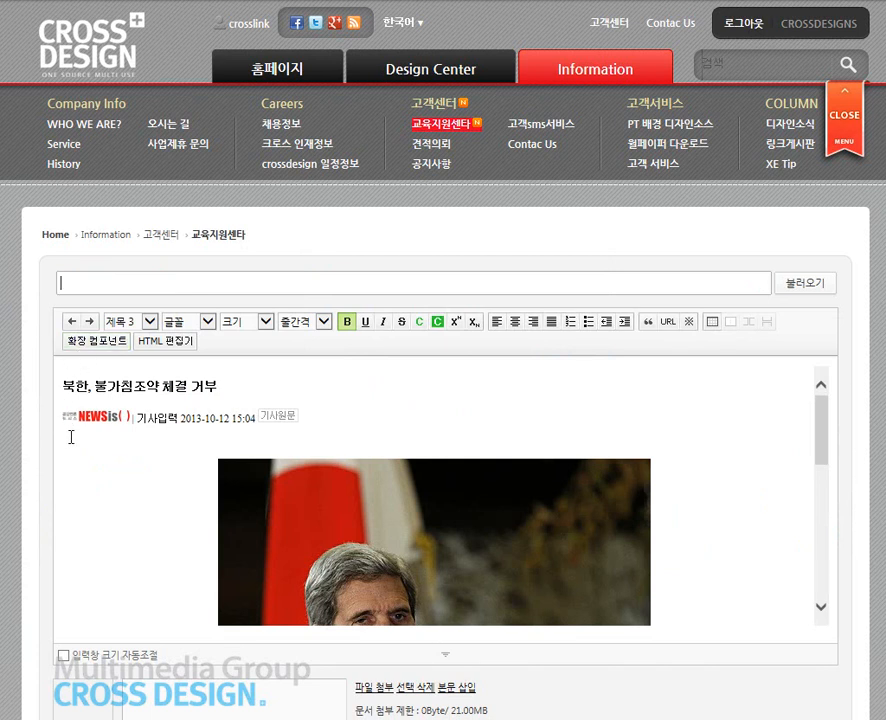
{"action": "left_click", "coordinate": [108, 389]}
{"action": "key", "text": "ctrl+a"}
{"action": "key", "text": "BackSpace"}
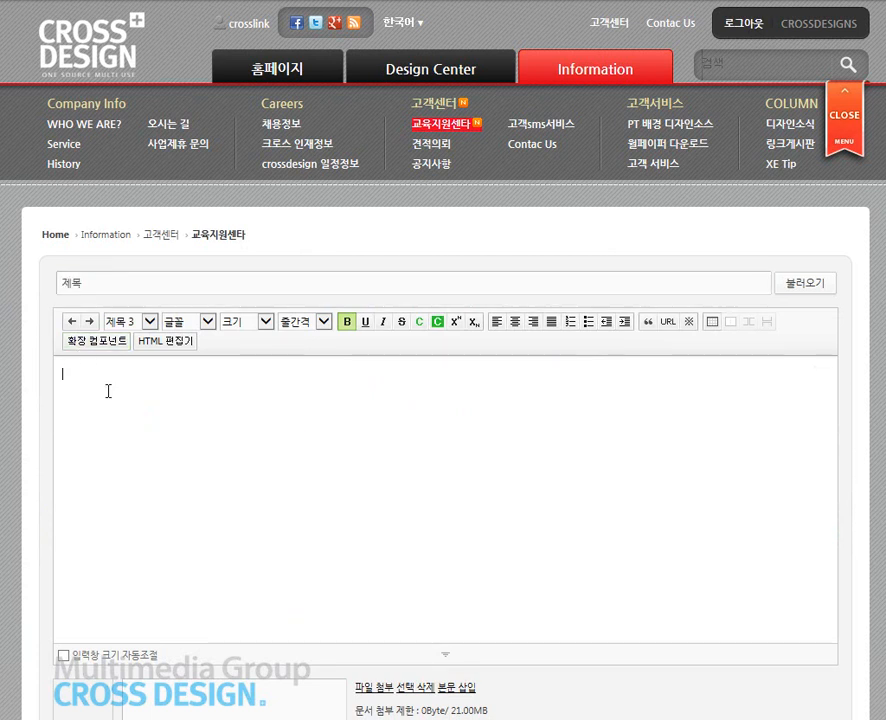
Step: Title the post "첨부파일 교육" and enter "내용입니다." as its body text
{"action": "left_click", "coordinate": [102, 283]}
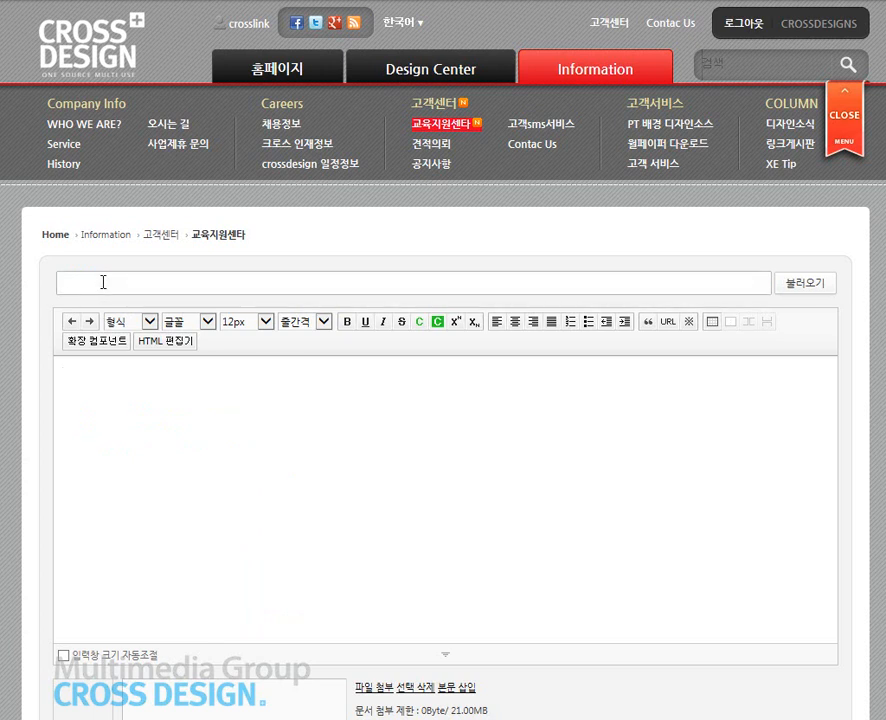
{"action": "type", "text": "첨부파일 교육"}
{"action": "left_click", "coordinate": [209, 424]}
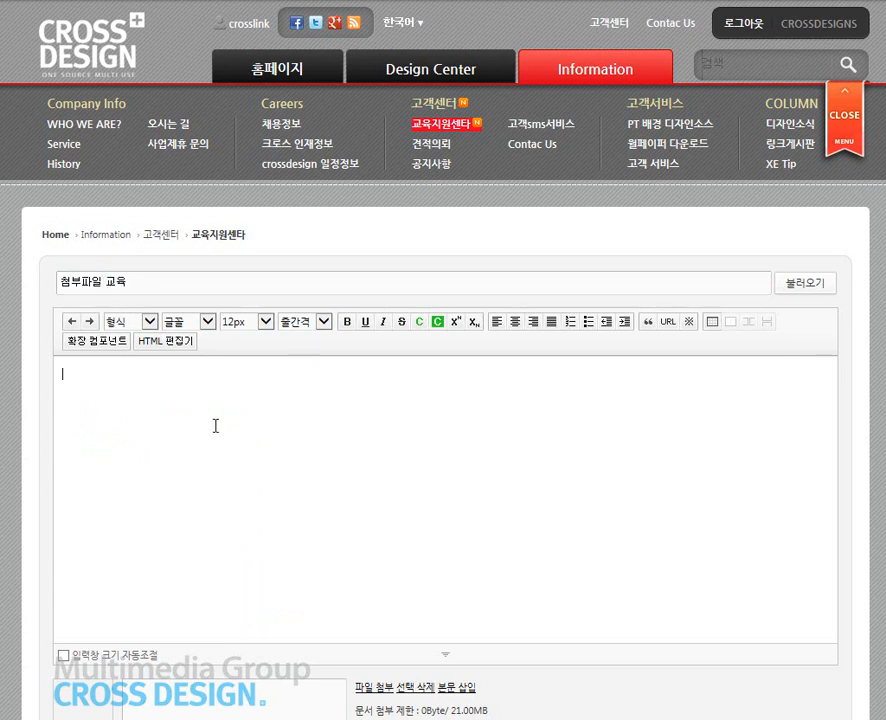
{"action": "type", "text": "내용입니다."}
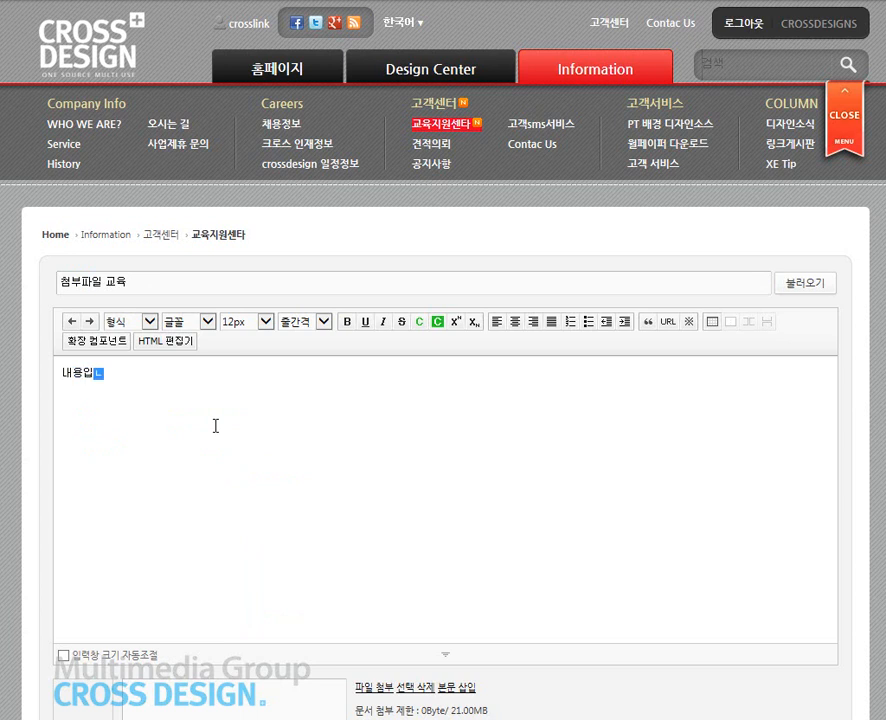
Step: Attach the food photo whose file name ends in 015.JPG to the post
{"action": "scroll", "coordinate": [214, 425], "scroll_direction": "down", "scroll_amount": 2}
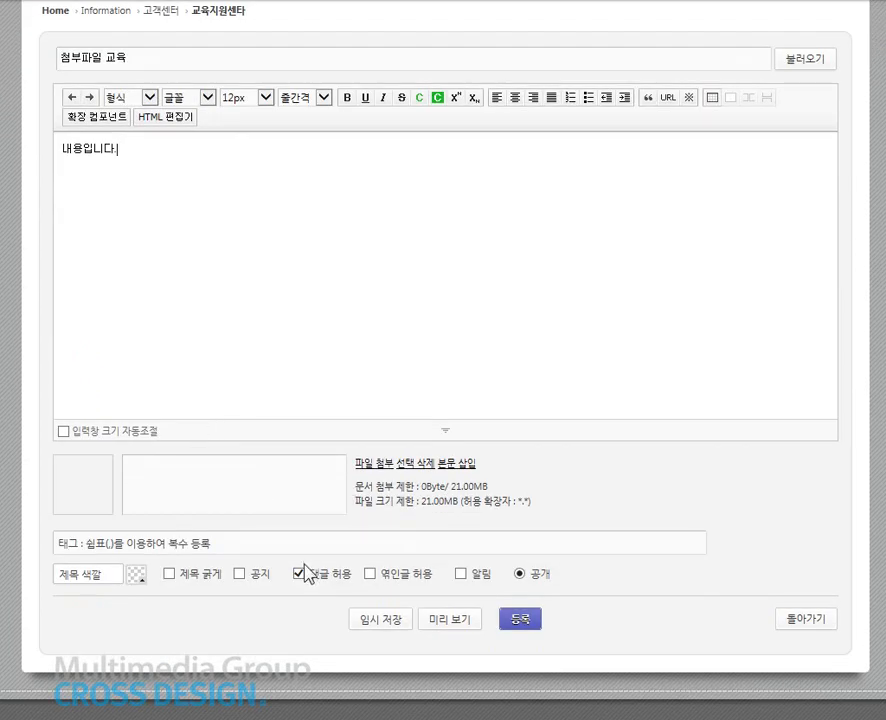
{"action": "left_click", "coordinate": [370, 466]}
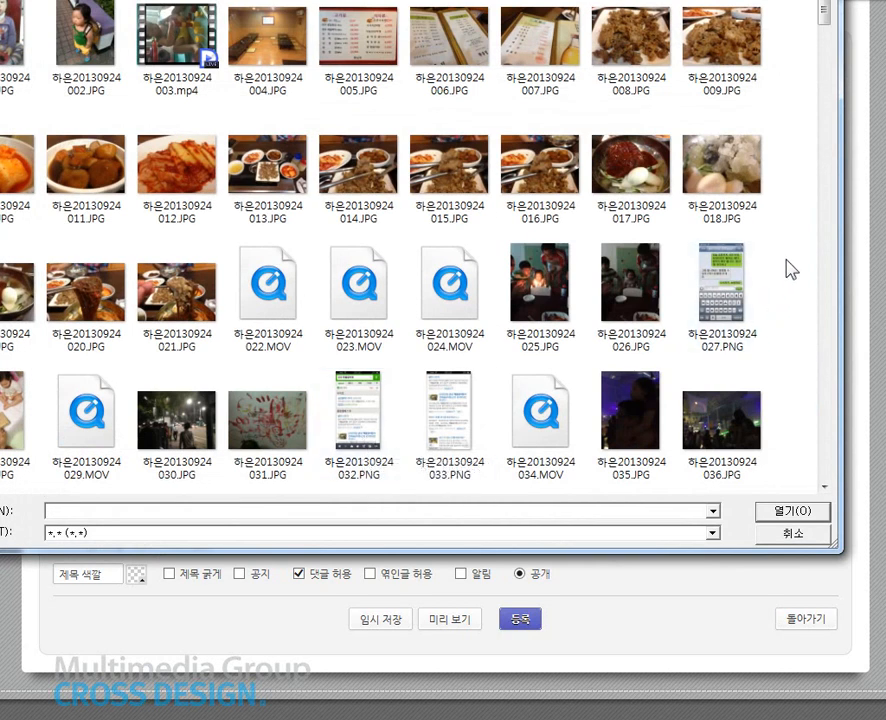
{"action": "scroll", "coordinate": [791, 268], "scroll_direction": "down", "scroll_amount": 3}
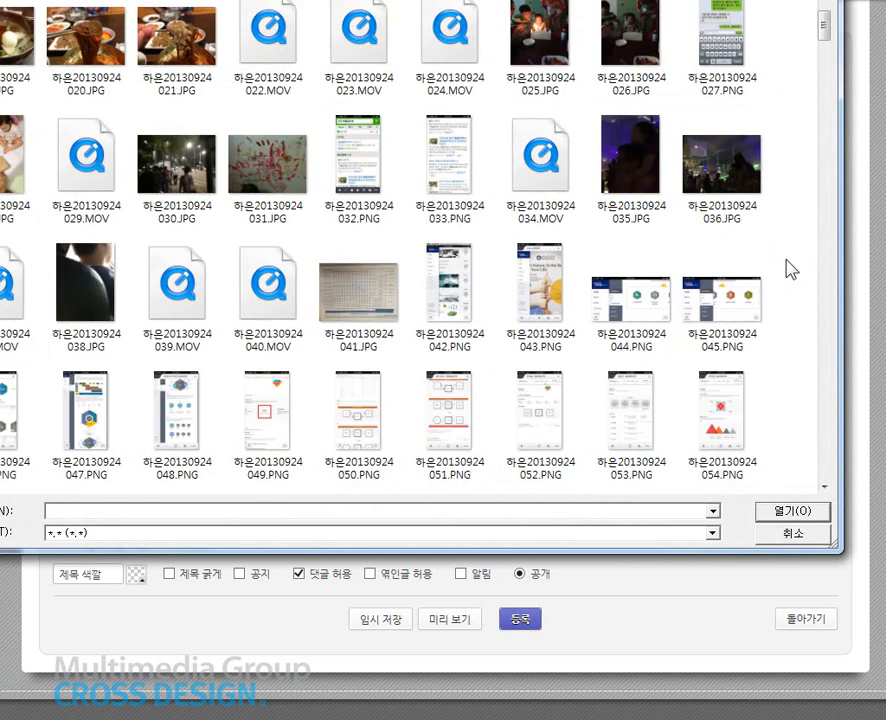
{"action": "scroll", "coordinate": [791, 268], "scroll_direction": "up", "scroll_amount": 3}
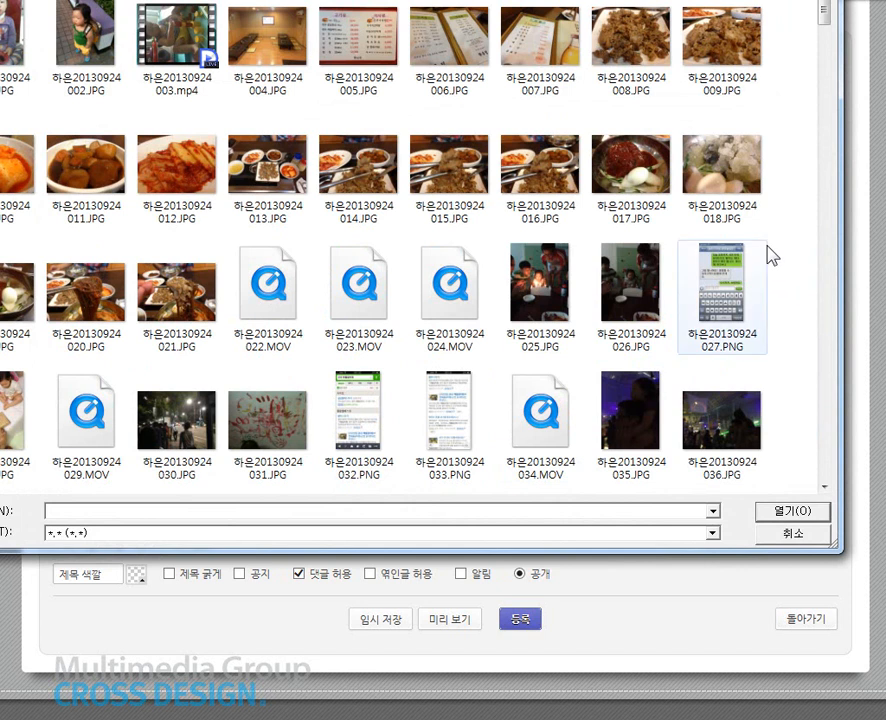
{"action": "left_click", "coordinate": [449, 177]}
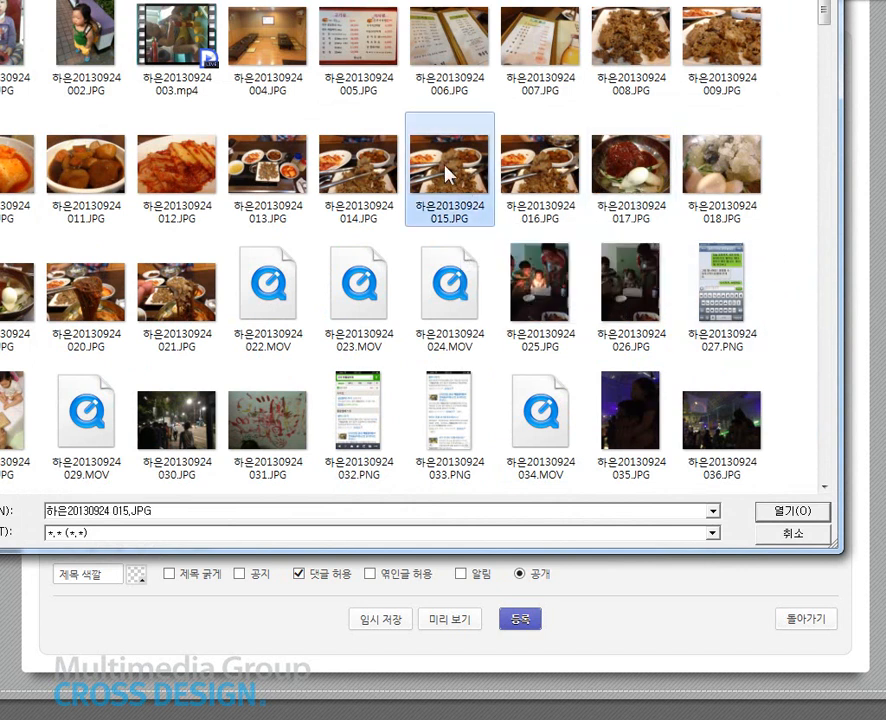
{"action": "left_click", "coordinate": [789, 513]}
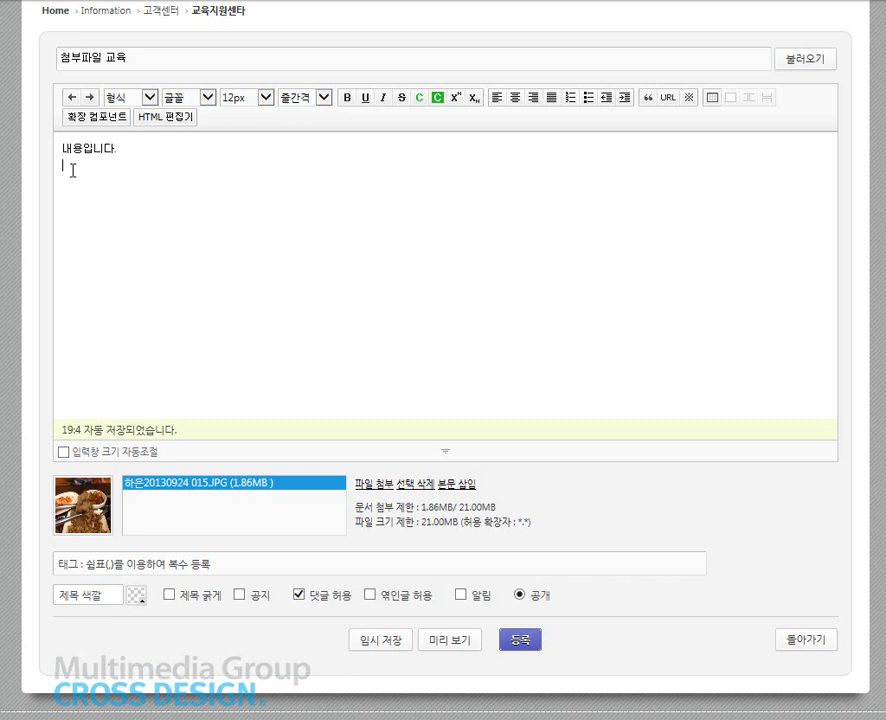
Step: Insert the attached photo into the body below the text and publish the post
{"action": "left_click", "coordinate": [462, 485]}
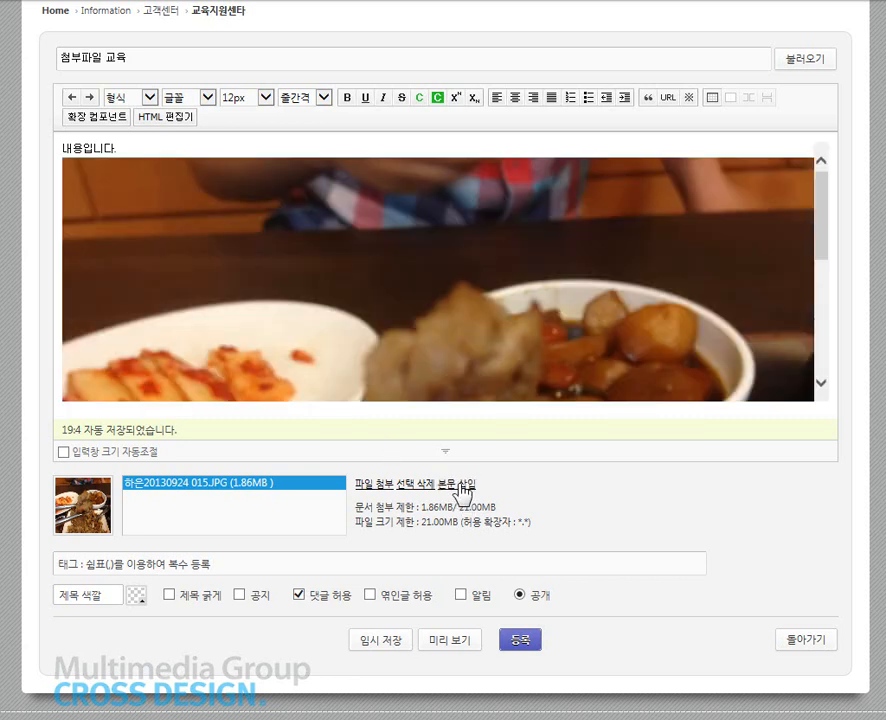
{"action": "left_click_drag", "start_coordinate": [819, 233], "coordinate": [825, 357]}
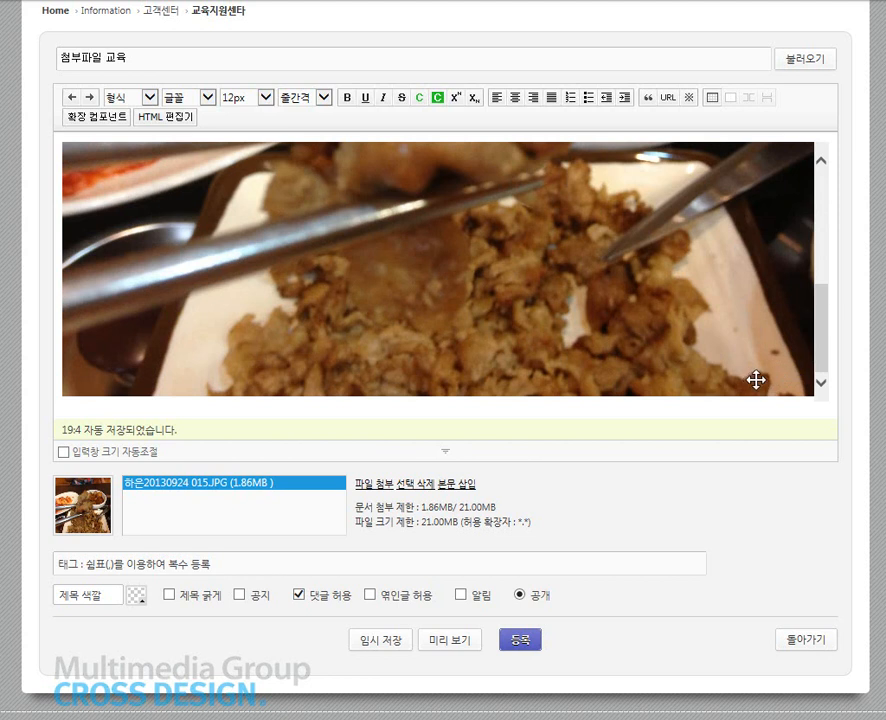
{"action": "left_click_drag", "start_coordinate": [828, 334], "coordinate": [840, 386]}
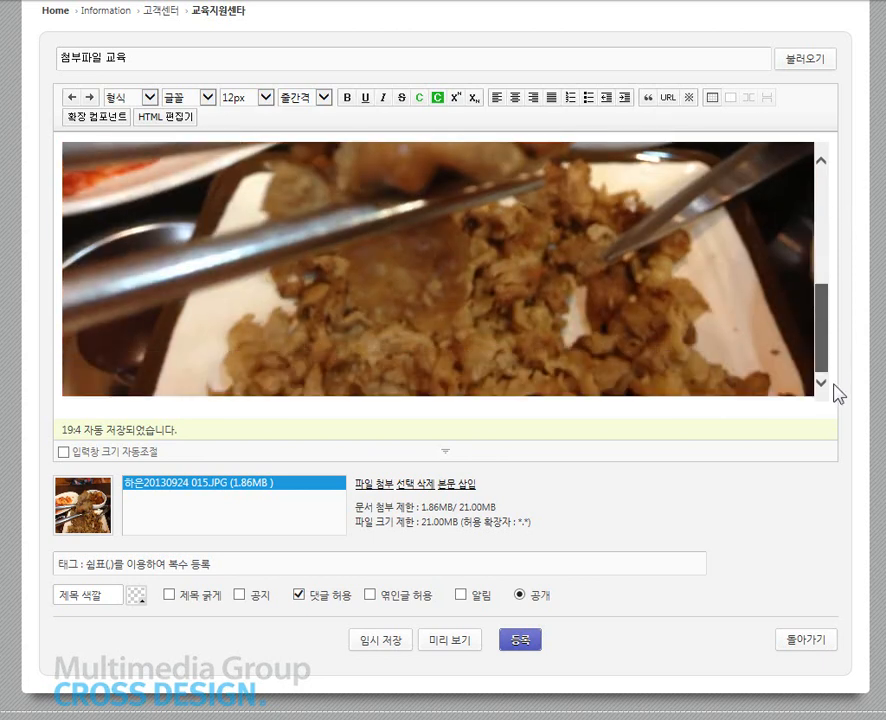
{"action": "left_click", "coordinate": [528, 646]}
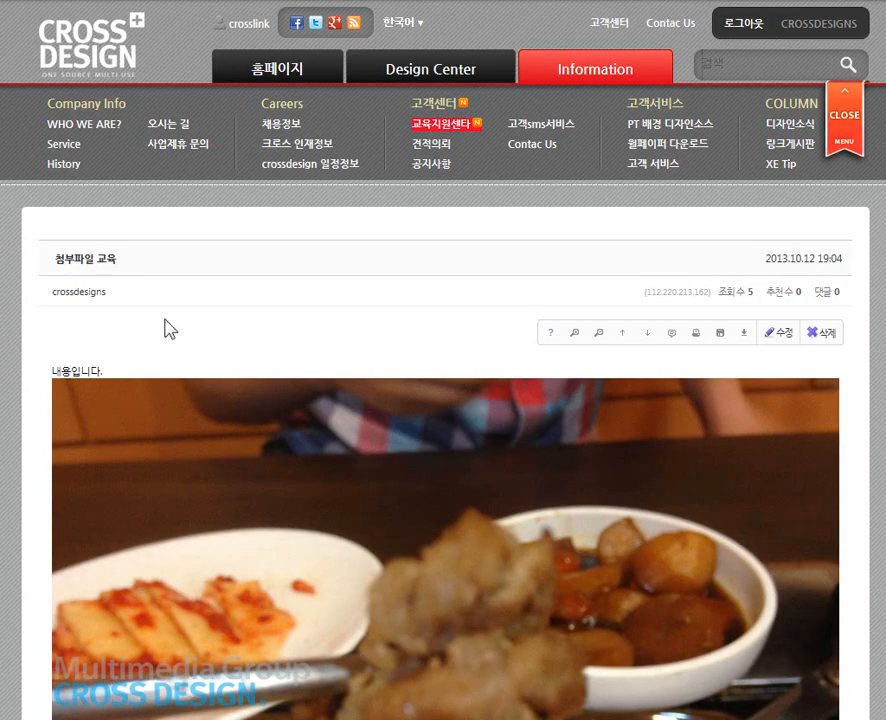
Step: Review the published post down to its comment area and view its photo at full size
{"action": "scroll", "coordinate": [138, 300], "scroll_direction": "down", "scroll_amount": 3}
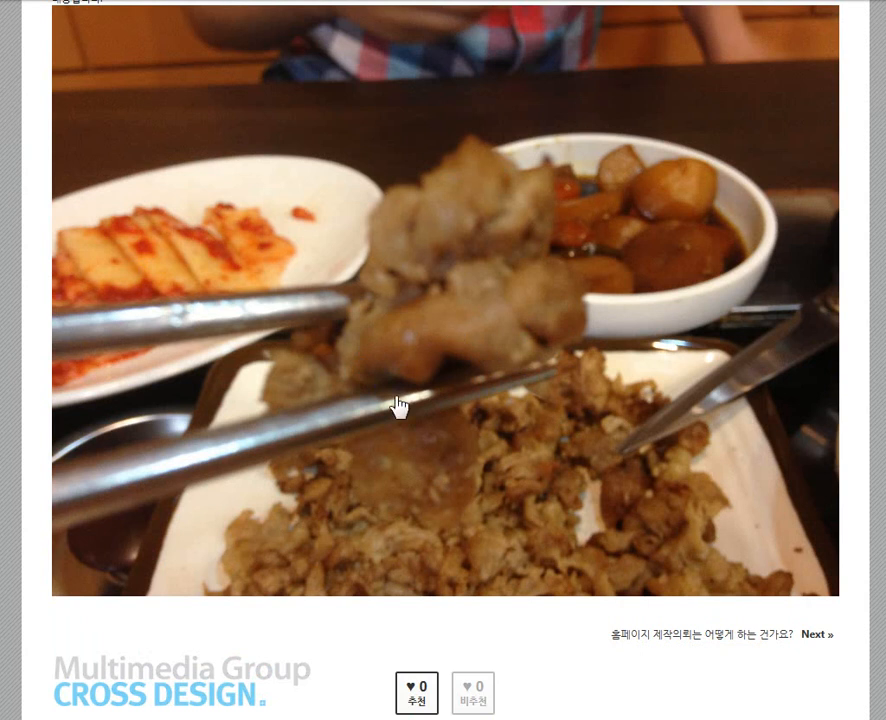
{"action": "scroll", "coordinate": [620, 365], "scroll_direction": "down", "scroll_amount": 2}
{"action": "scroll", "coordinate": [659, 349], "scroll_direction": "down", "scroll_amount": 3}
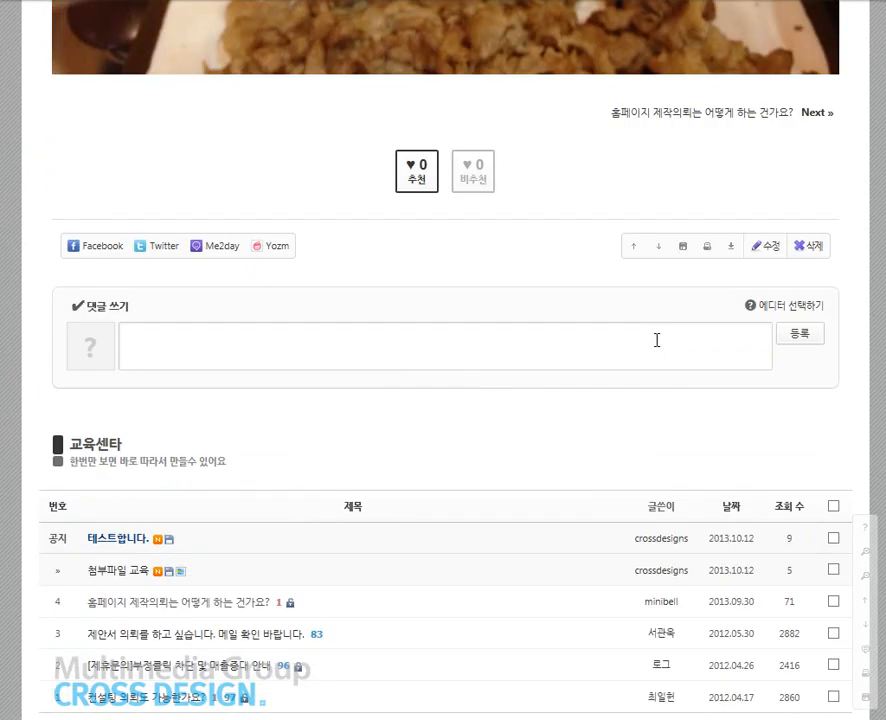
{"action": "scroll", "coordinate": [662, 350], "scroll_direction": "up", "scroll_amount": 3}
{"action": "scroll", "coordinate": [659, 349], "scroll_direction": "up", "scroll_amount": 4}
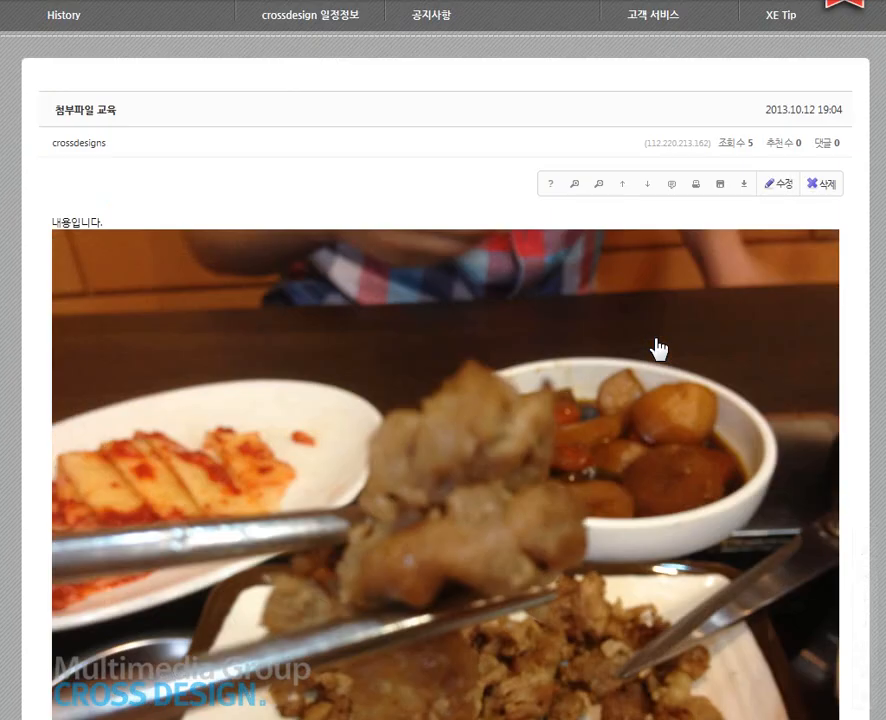
{"action": "scroll", "coordinate": [657, 350], "scroll_direction": "down", "scroll_amount": 2}
{"action": "left_click", "coordinate": [461, 298]}
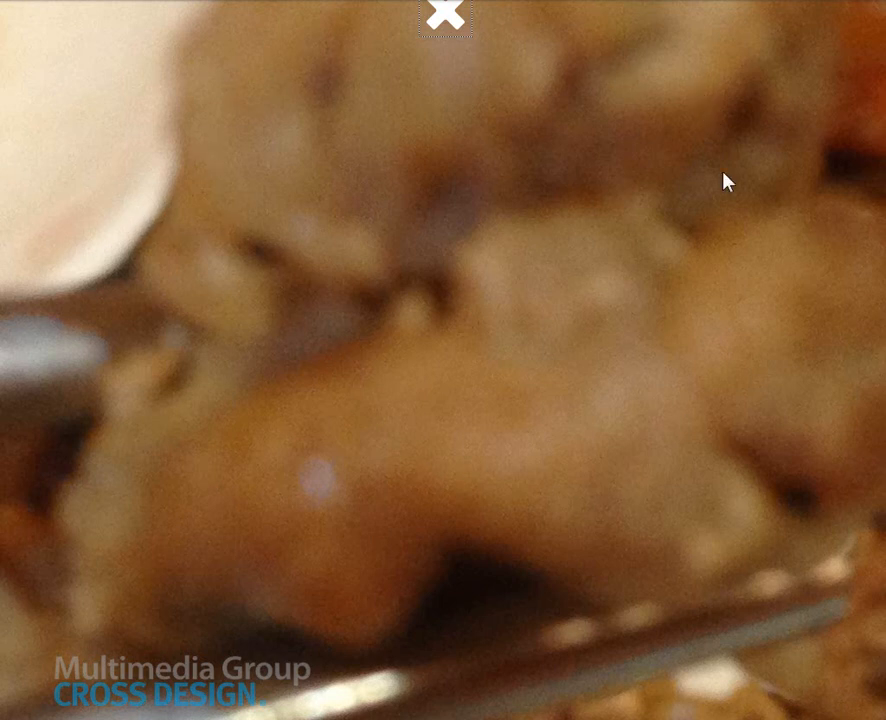
{"action": "left_click", "coordinate": [440, 20]}
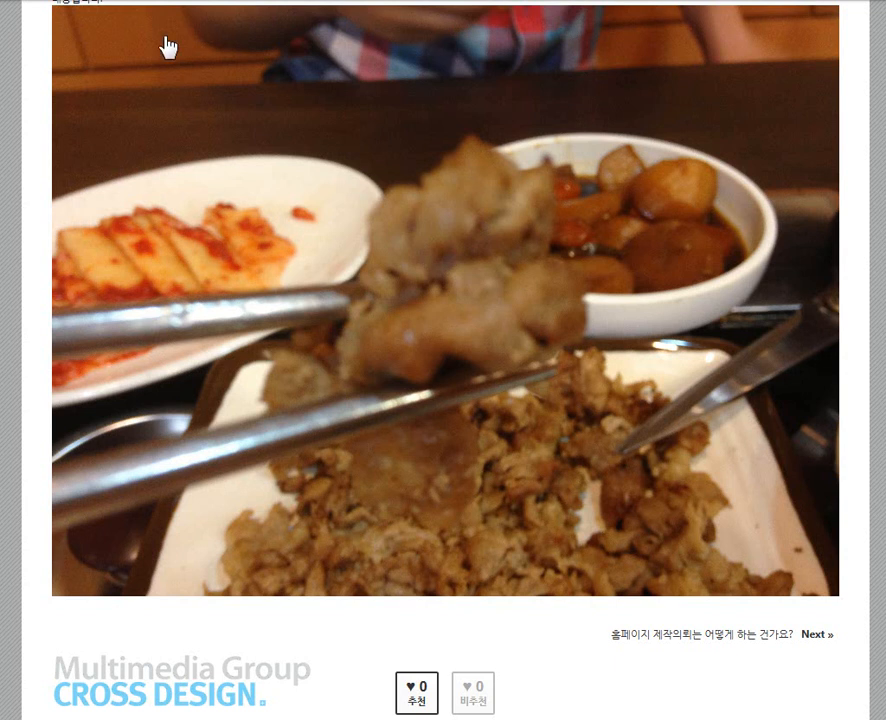
Step: Open the published 첨부파일 교육 post for editing
{"action": "scroll", "coordinate": [40, 100], "scroll_direction": "up", "scroll_amount": 3}
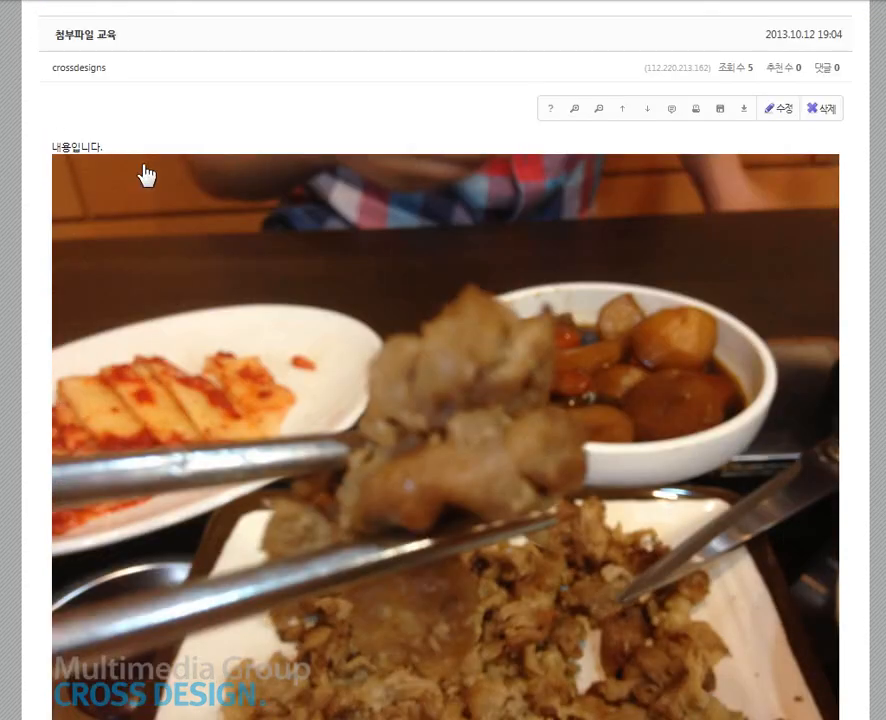
{"action": "scroll", "coordinate": [845, 610], "scroll_direction": "down", "scroll_amount": 3}
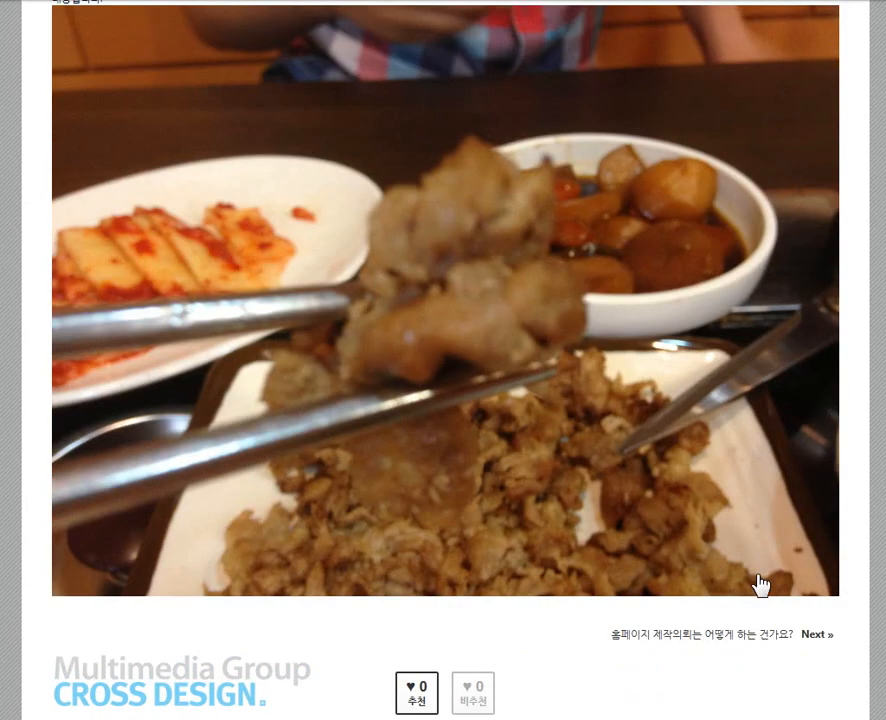
{"action": "scroll", "coordinate": [84, 537], "scroll_direction": "up", "scroll_amount": 2}
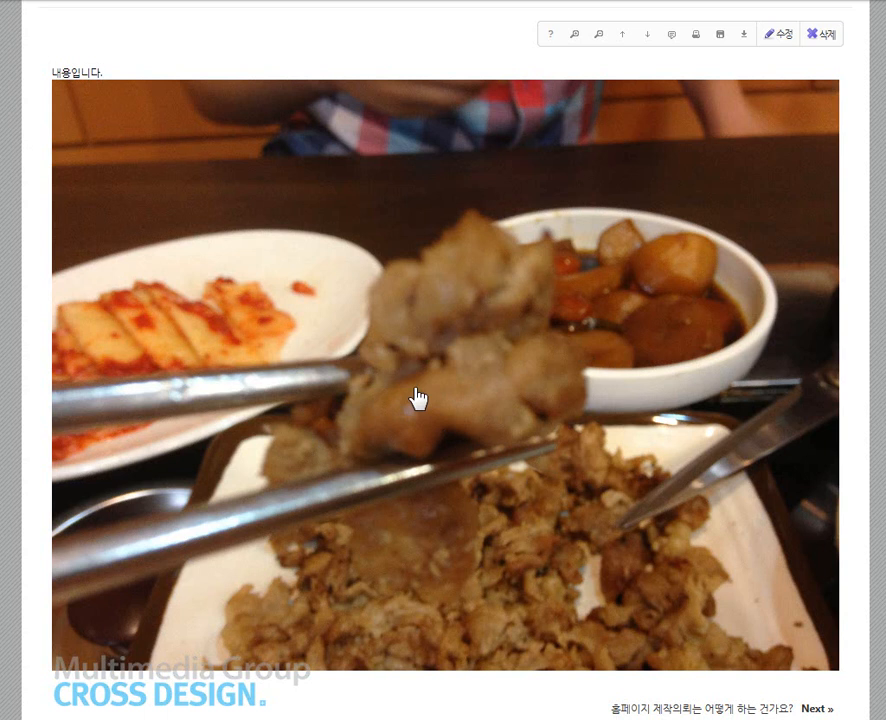
{"action": "scroll", "coordinate": [416, 396], "scroll_direction": "down", "scroll_amount": 2}
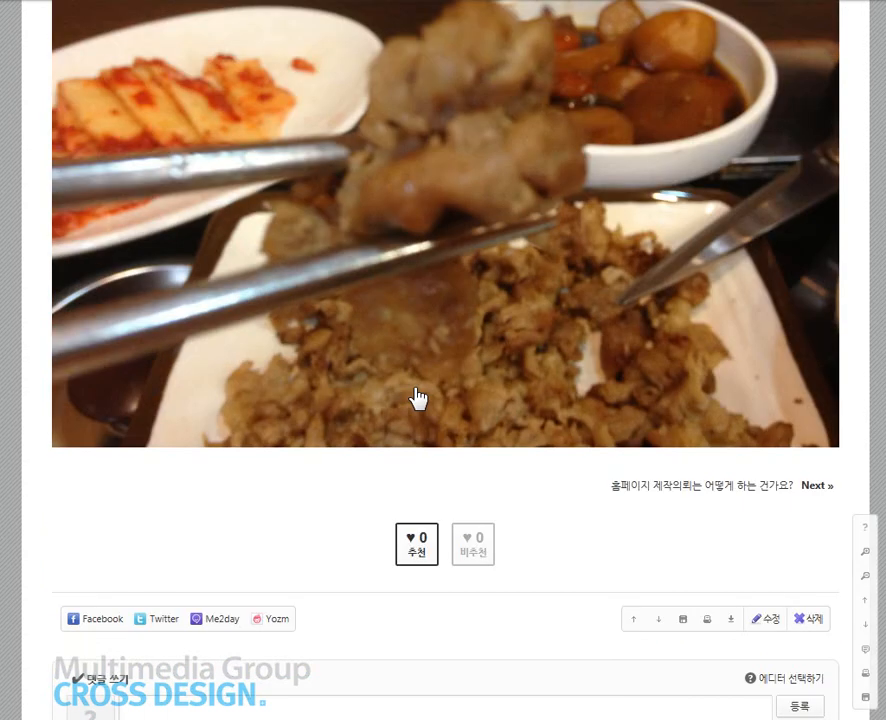
{"action": "scroll", "coordinate": [416, 396], "scroll_direction": "up", "scroll_amount": 4}
{"action": "scroll", "coordinate": [419, 391], "scroll_direction": "down", "scroll_amount": 2}
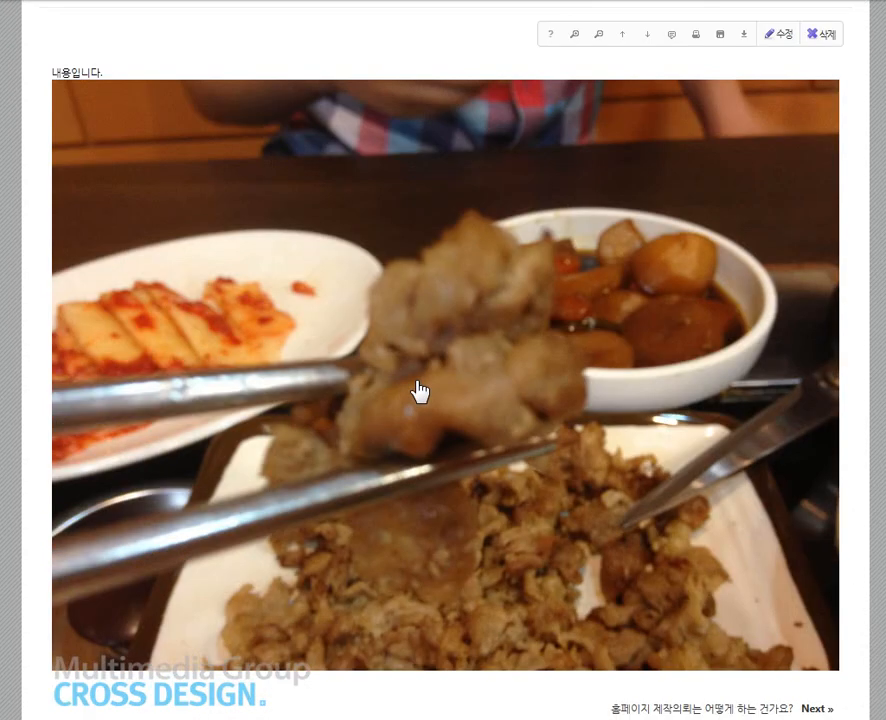
{"action": "scroll", "coordinate": [418, 390], "scroll_direction": "down", "scroll_amount": 4}
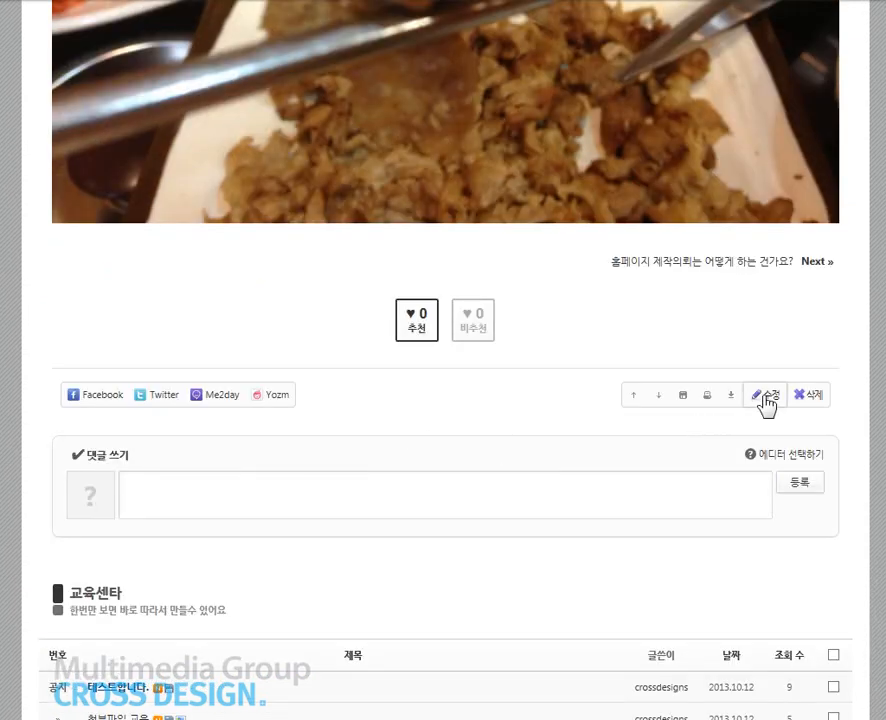
{"action": "left_click", "coordinate": [763, 396]}
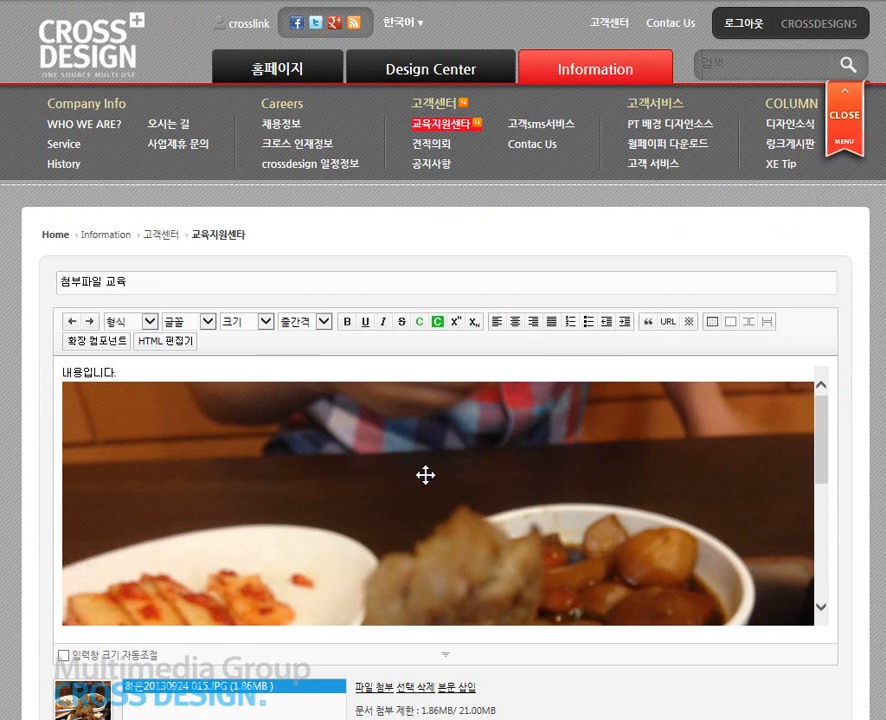
Step: Switch to the photo folder and open the food photo whose name ends in 016.JPG in the ALSee image viewer
{"action": "left_click_drag", "start_coordinate": [885, 2], "coordinate": [455, 2]}
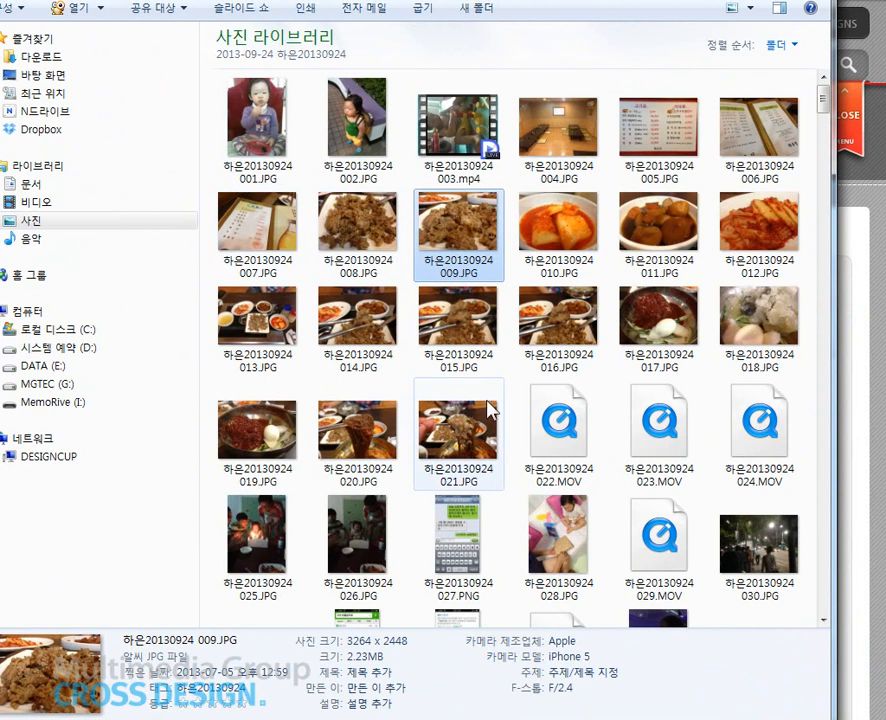
{"action": "left_click", "coordinate": [557, 338]}
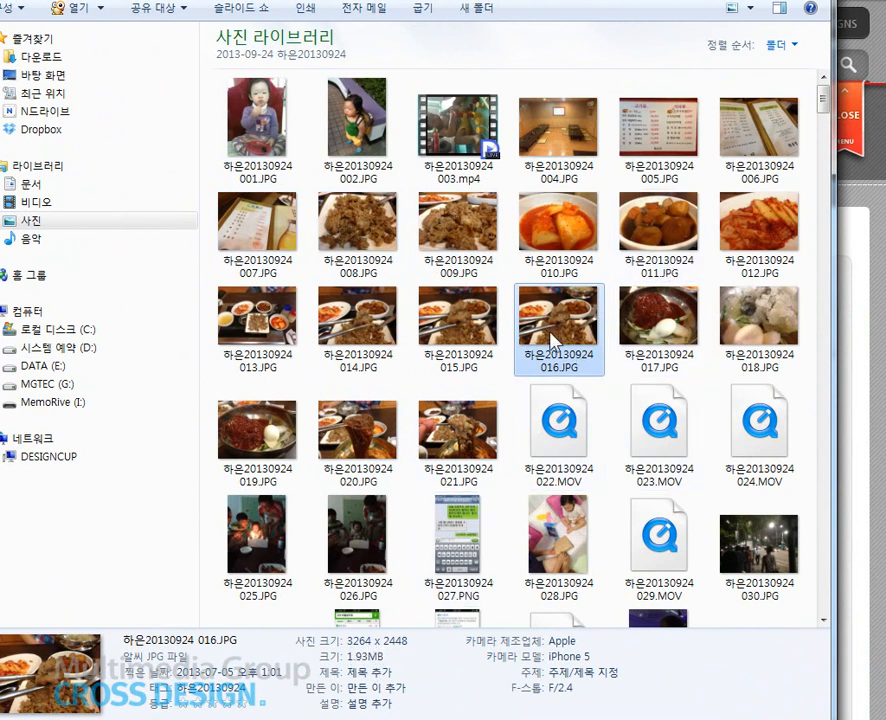
{"action": "mouse_move", "coordinate": [554, 323]}
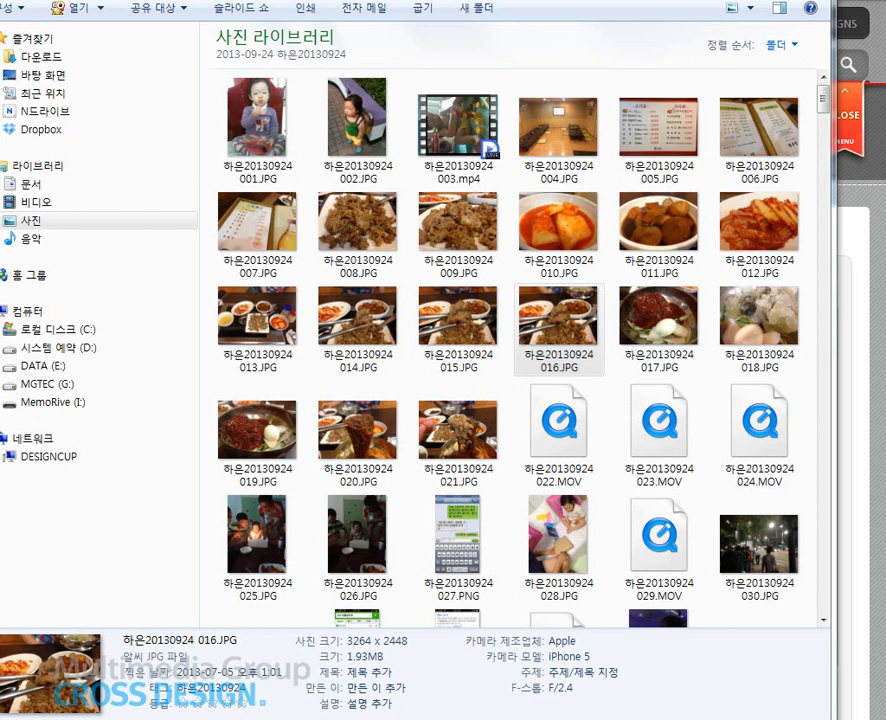
{"action": "left_click_drag", "start_coordinate": [885, 40], "coordinate": [172, 38]}
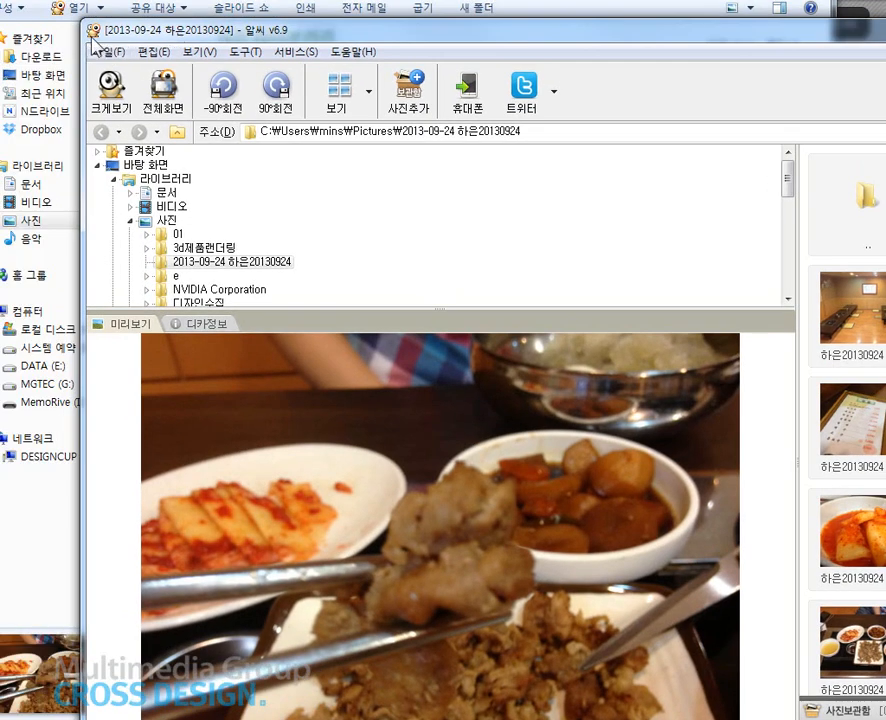
Step: View the program information of ALSee and close the image viewer
{"action": "left_click", "coordinate": [339, 51]}
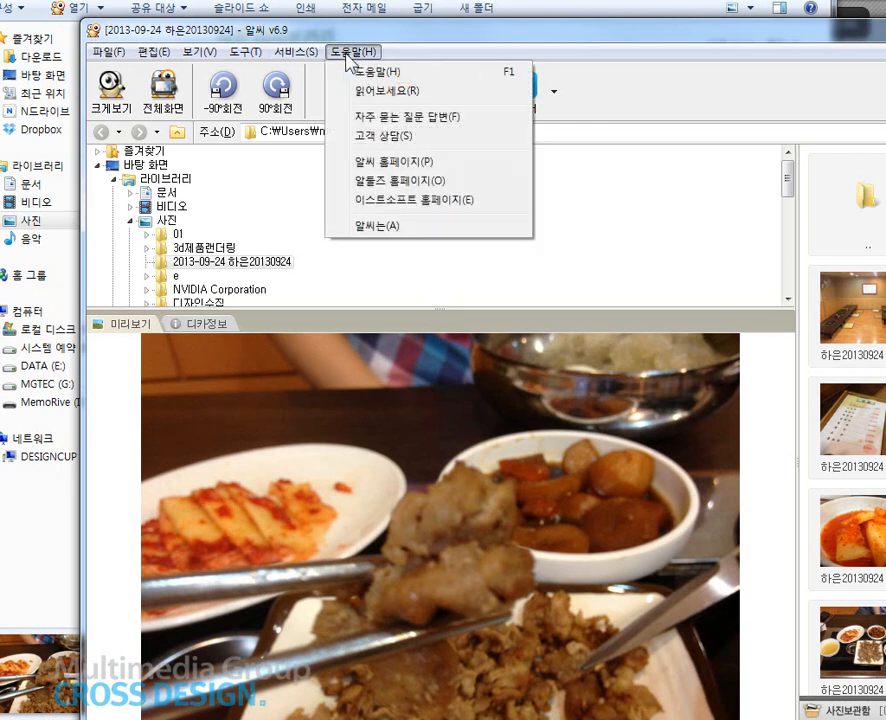
{"action": "left_click", "coordinate": [390, 226]}
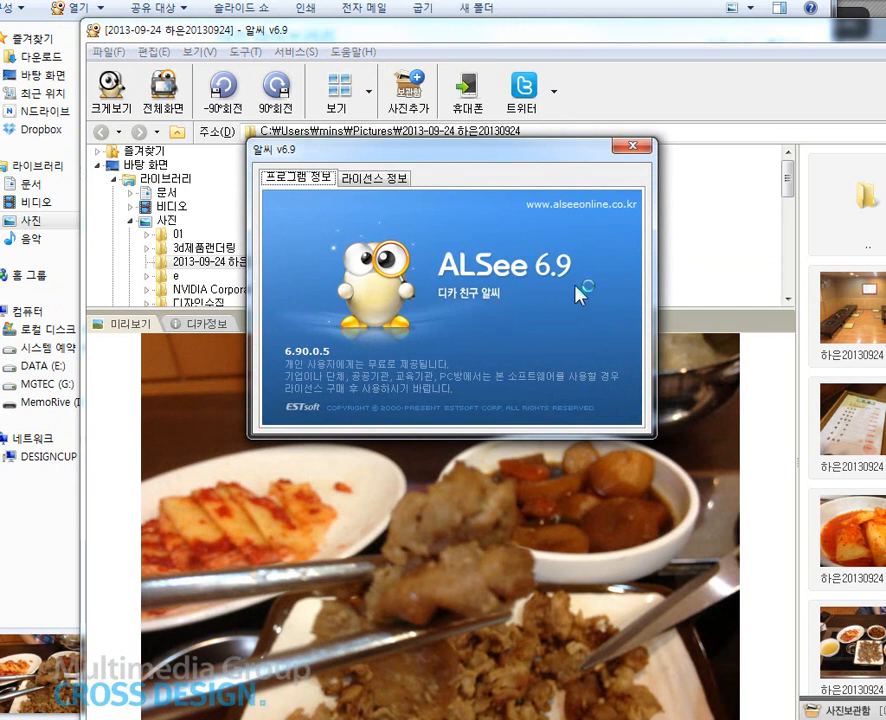
{"action": "left_click", "coordinate": [634, 150]}
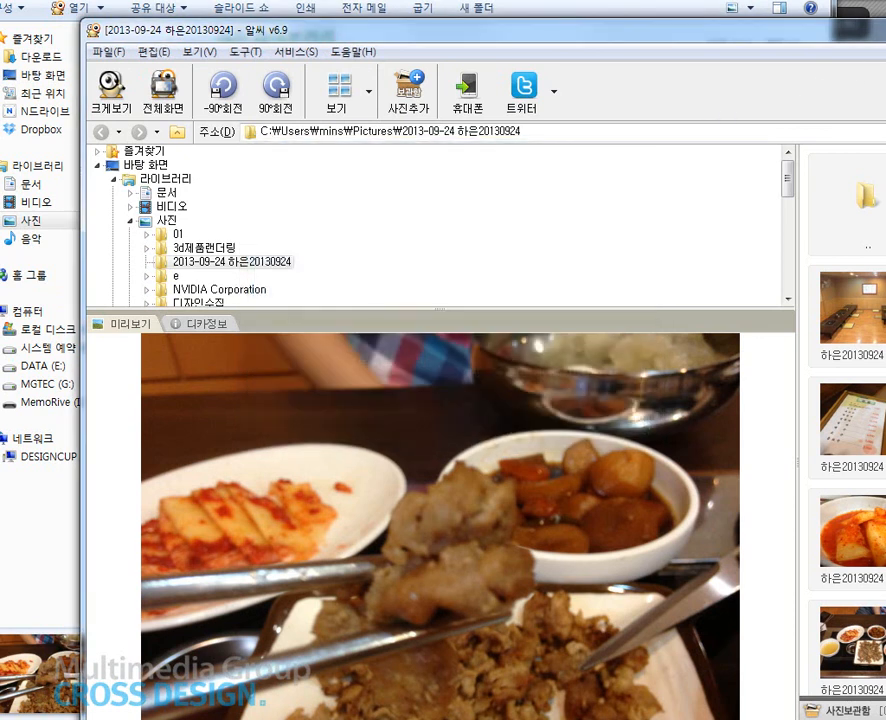
{"action": "key", "text": "alt+F4"}
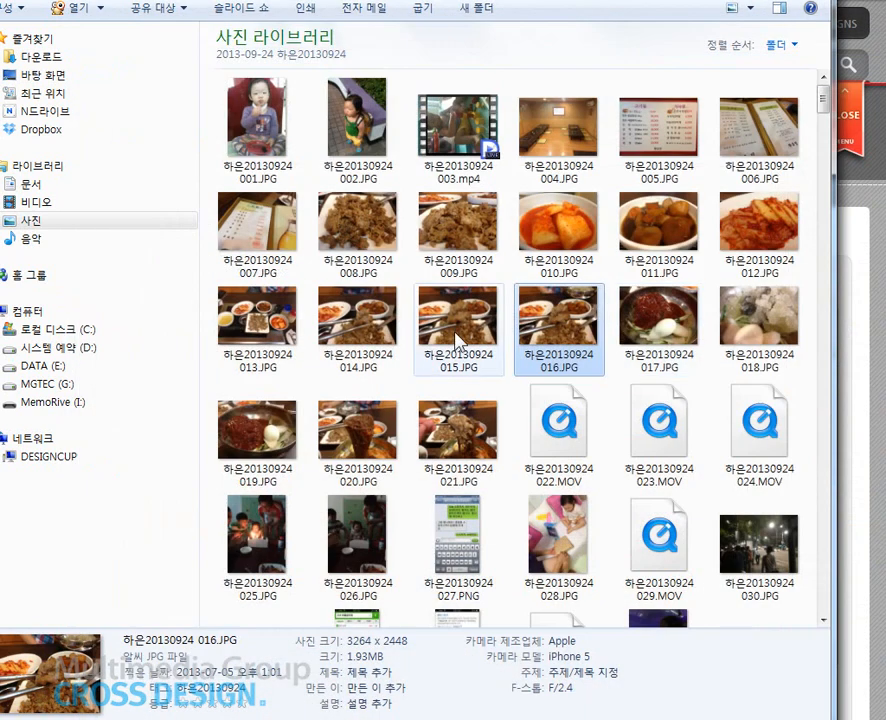
Step: Open the food photo whose name ends in 015.JPG in the ALSee image viewer
{"action": "left_click", "coordinate": [470, 320]}
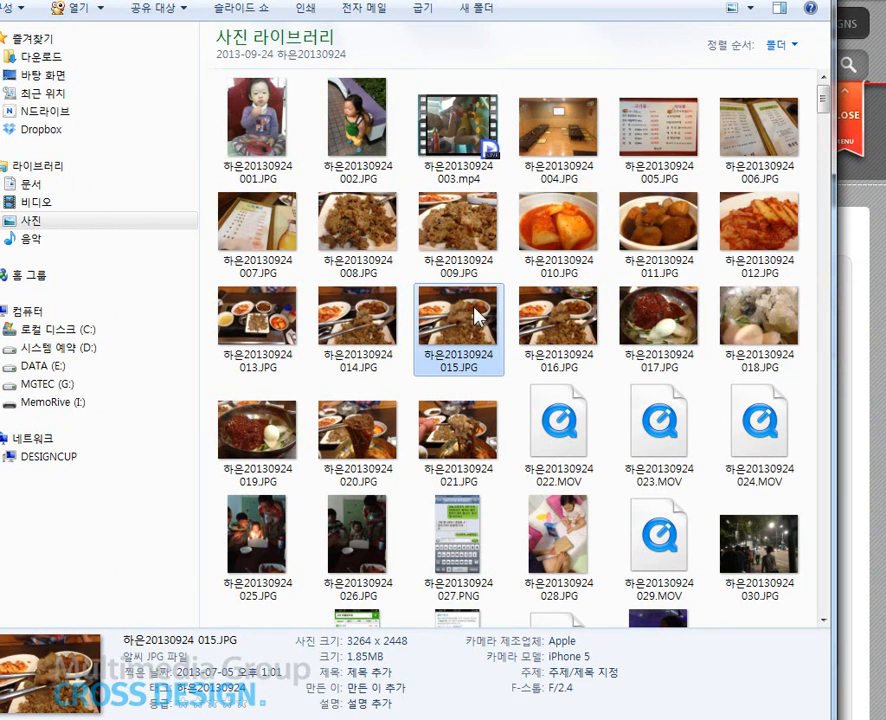
{"action": "double_click", "coordinate": [456, 335]}
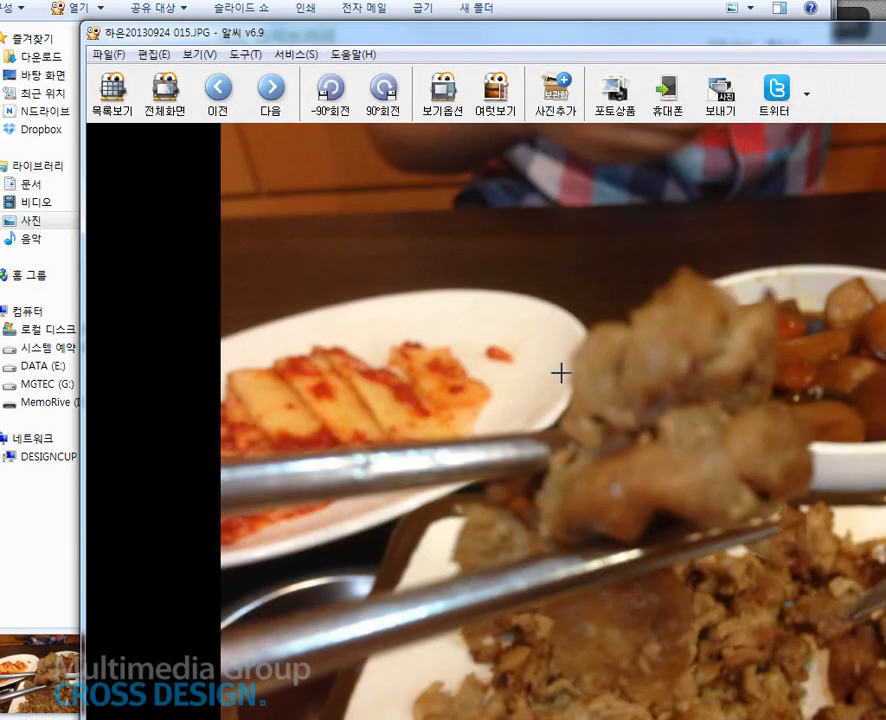
{"action": "right_click", "coordinate": [450, 290]}
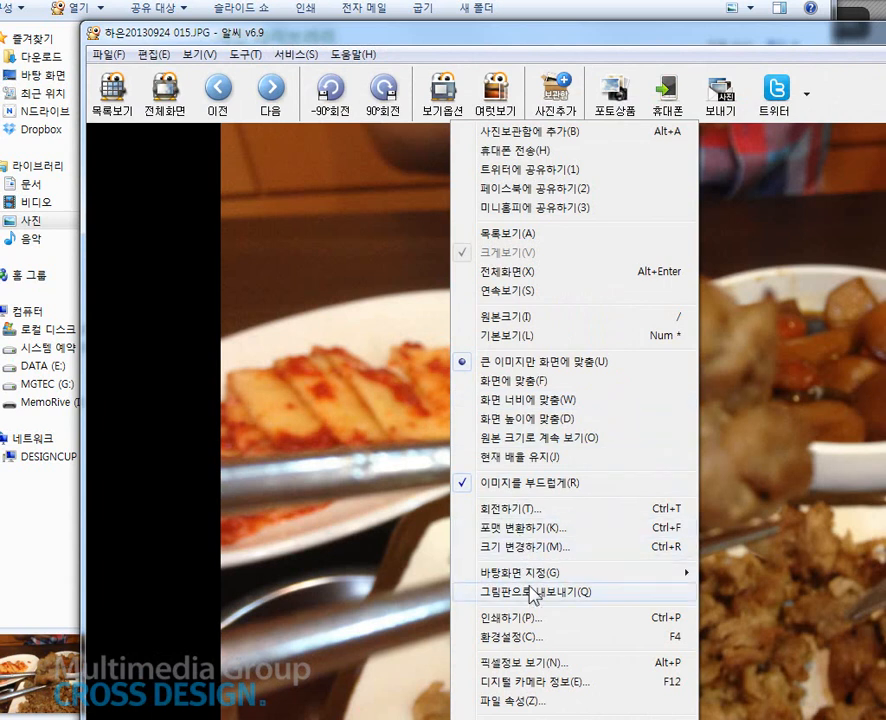
{"action": "mouse_move", "coordinate": [550, 578]}
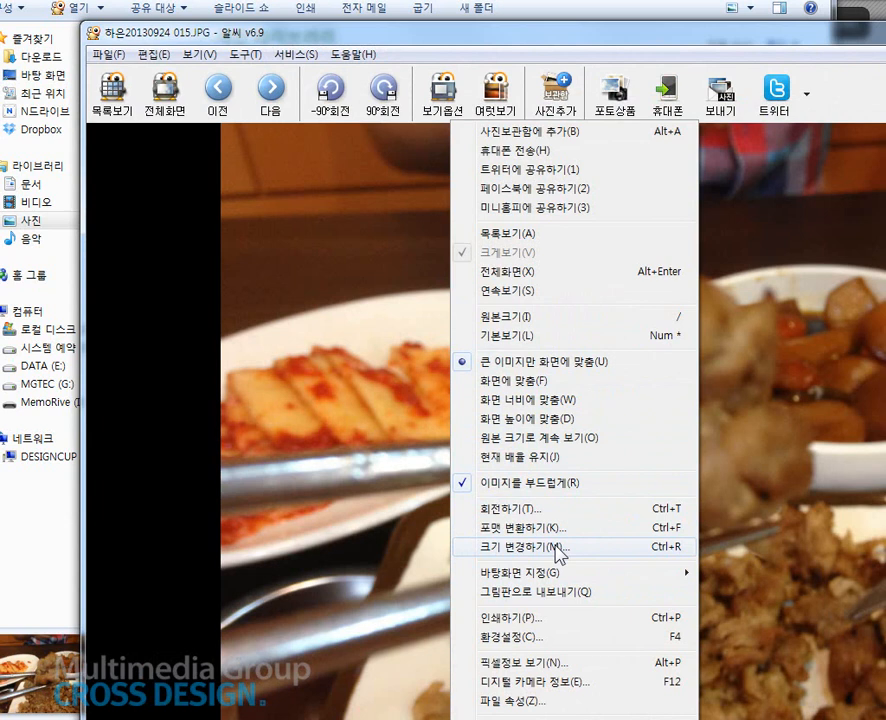
{"action": "left_click", "coordinate": [558, 548]}
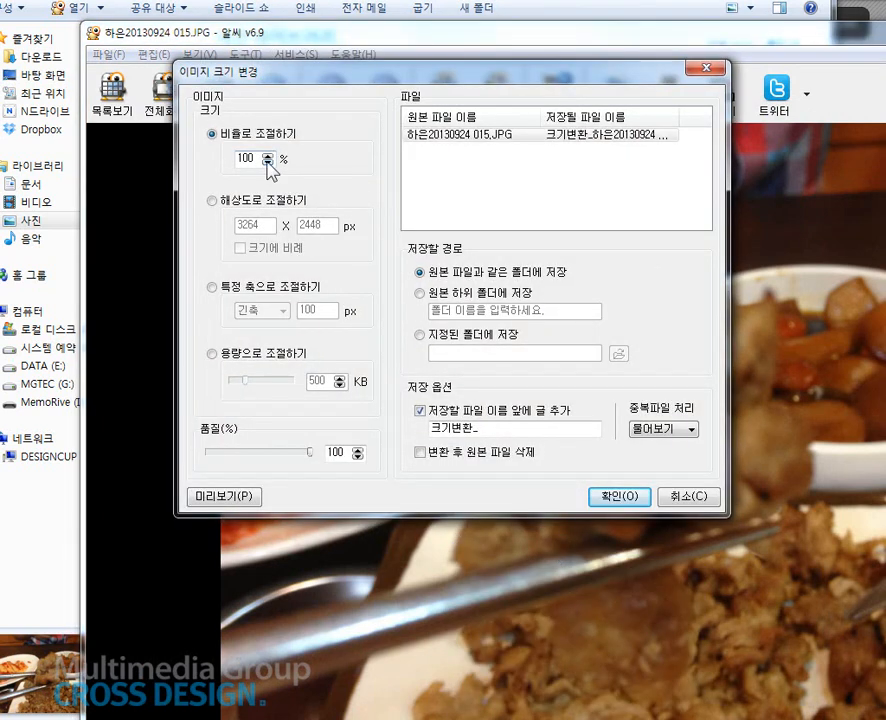
{"action": "left_click", "coordinate": [240, 205]}
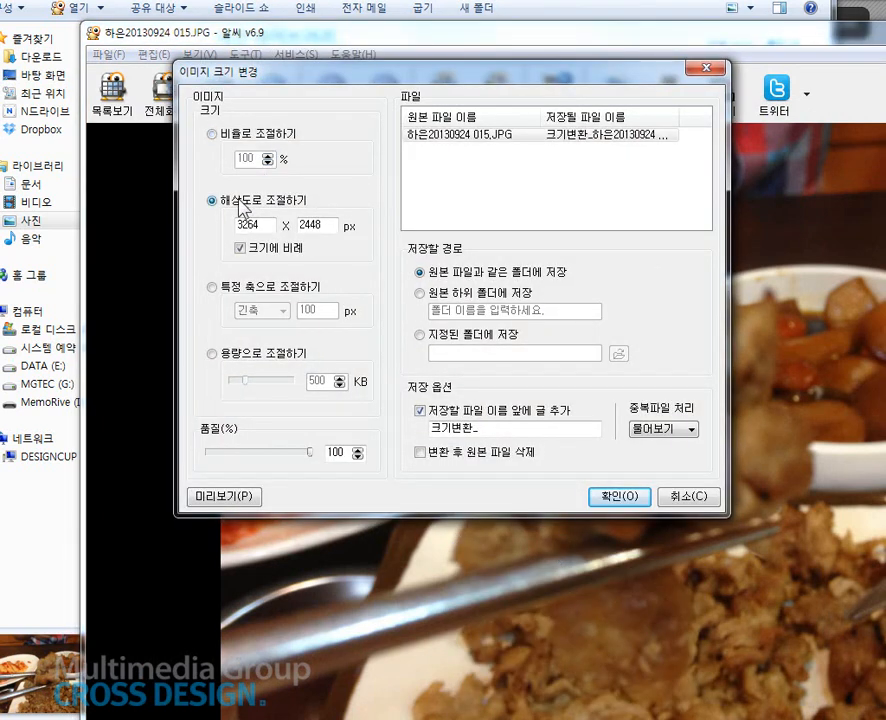
{"action": "left_click_drag", "start_coordinate": [266, 225], "coordinate": [240, 228]}
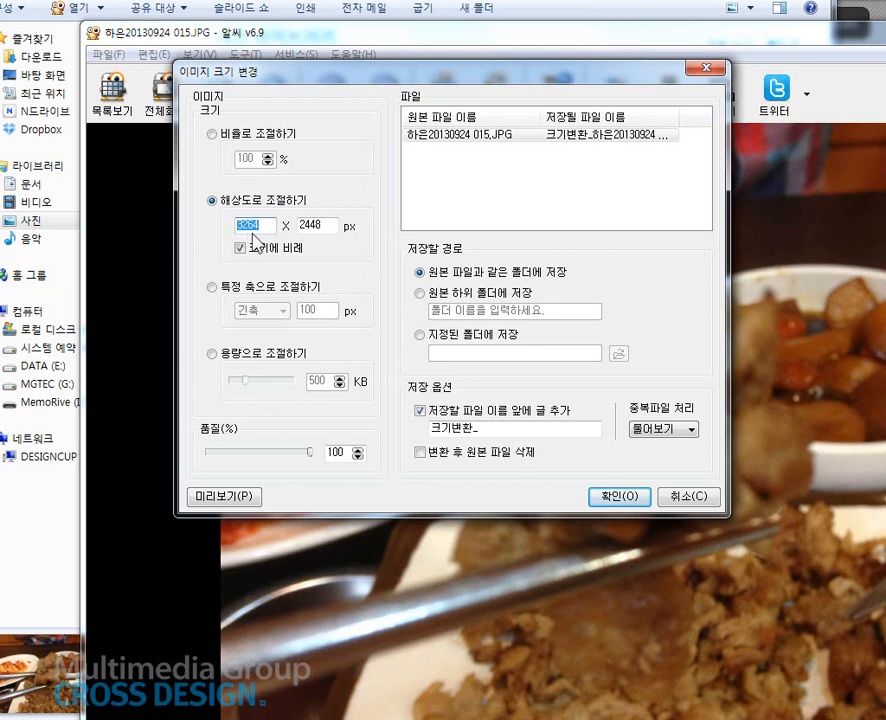
{"action": "type", "text": "700"}
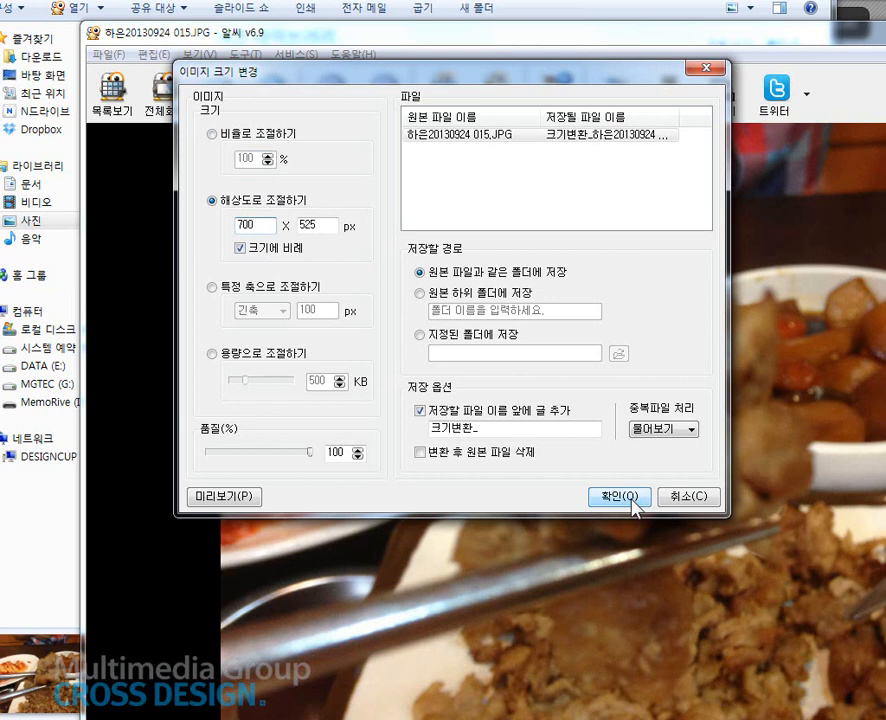
{"action": "left_click", "coordinate": [688, 503]}
Step: Resize the 015.JPG photo by resolution to 700 x 525 px, saving a copy prefixed 크기변환_ in the original's folder
{"action": "left_click_drag", "start_coordinate": [688, 24], "coordinate": [556, 437]}
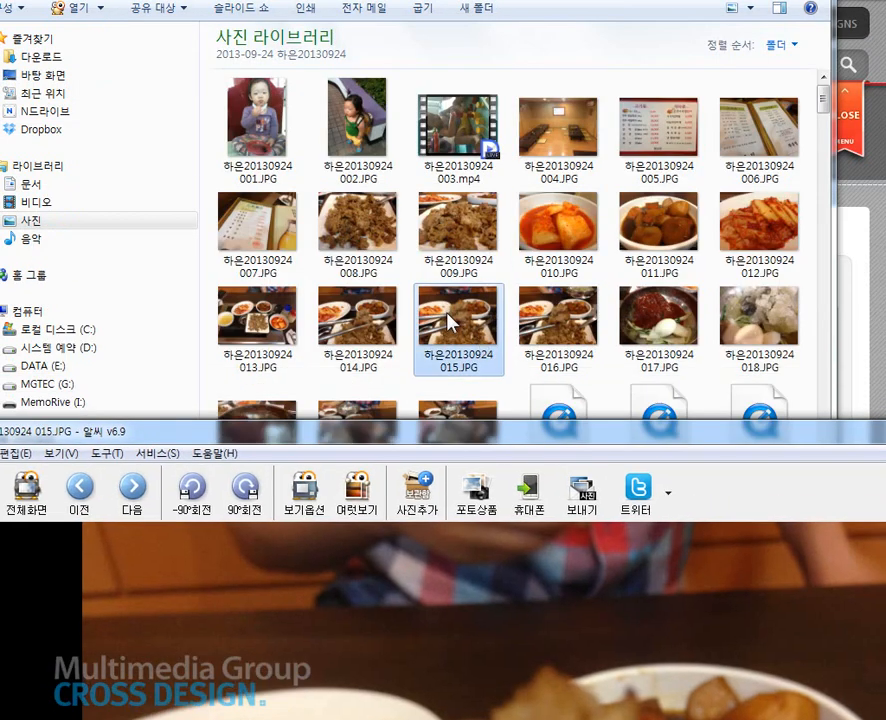
{"action": "left_click_drag", "start_coordinate": [459, 439], "coordinate": [630, 116]}
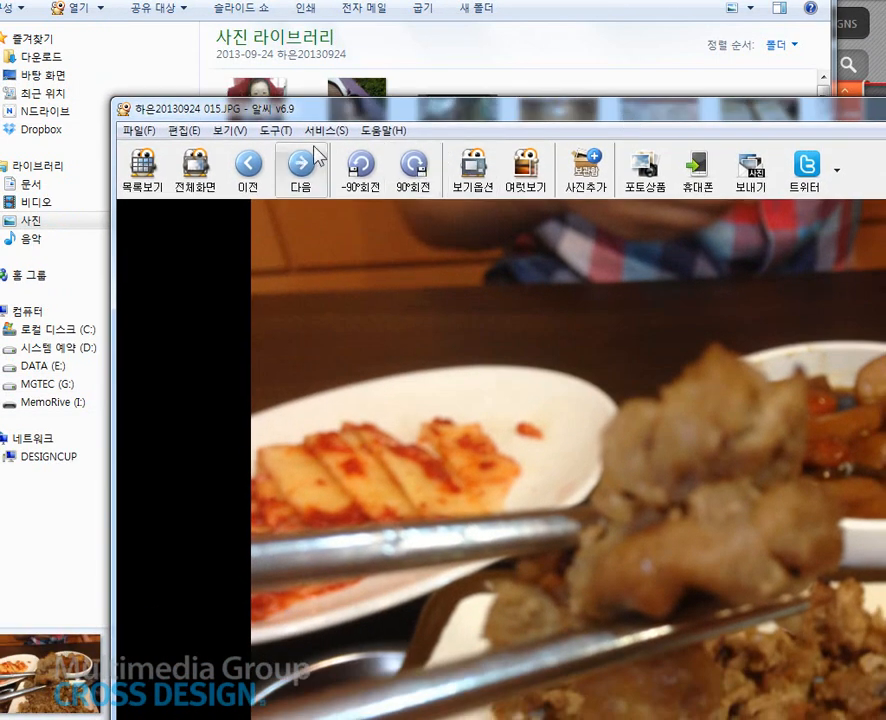
{"action": "right_click", "coordinate": [394, 300]}
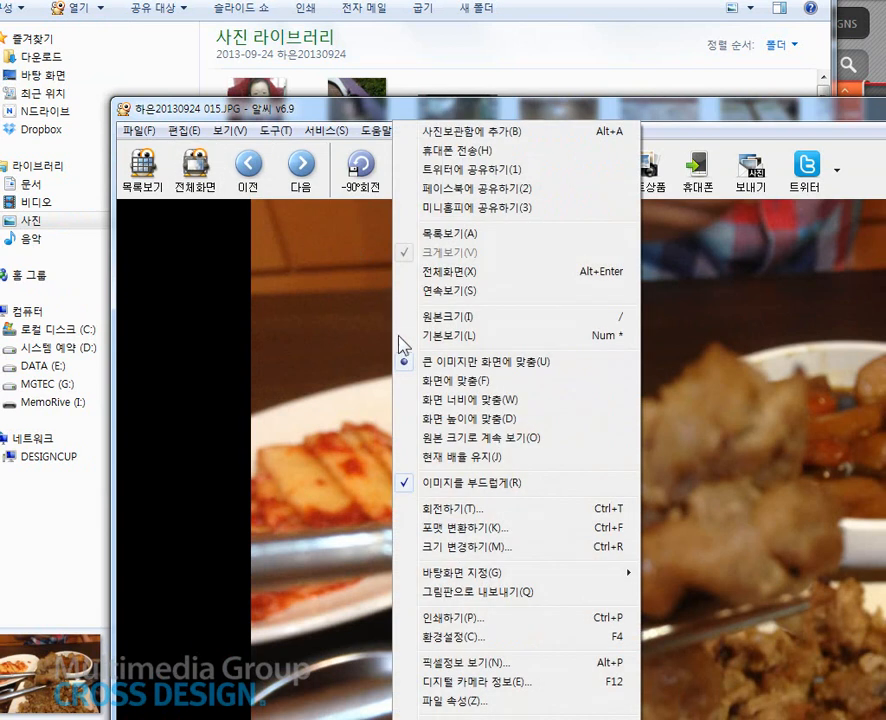
{"action": "left_click", "coordinate": [480, 552]}
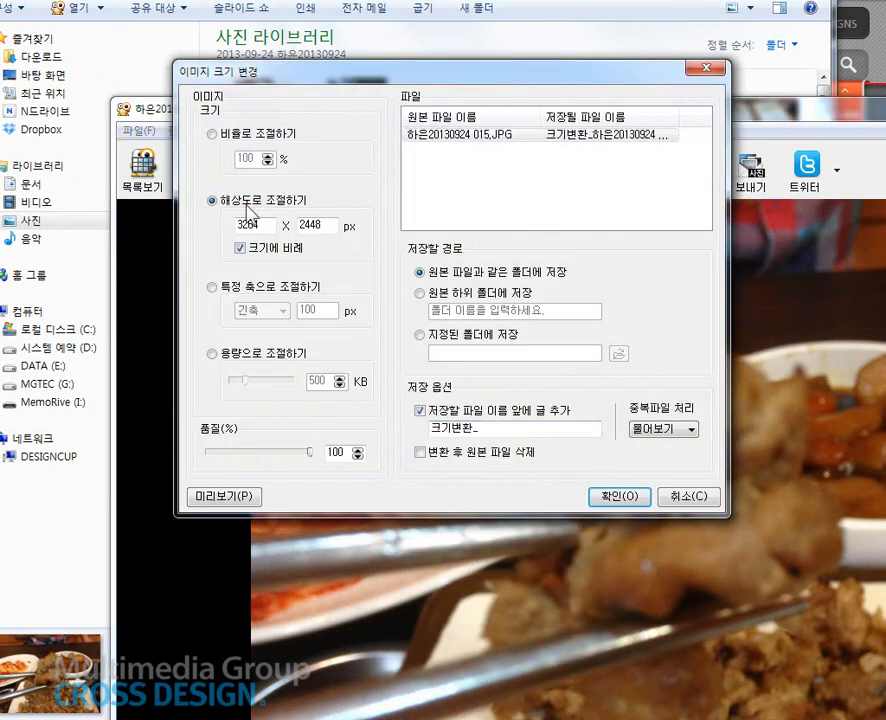
{"action": "double_click", "coordinate": [243, 224]}
{"action": "type", "text": "700"}
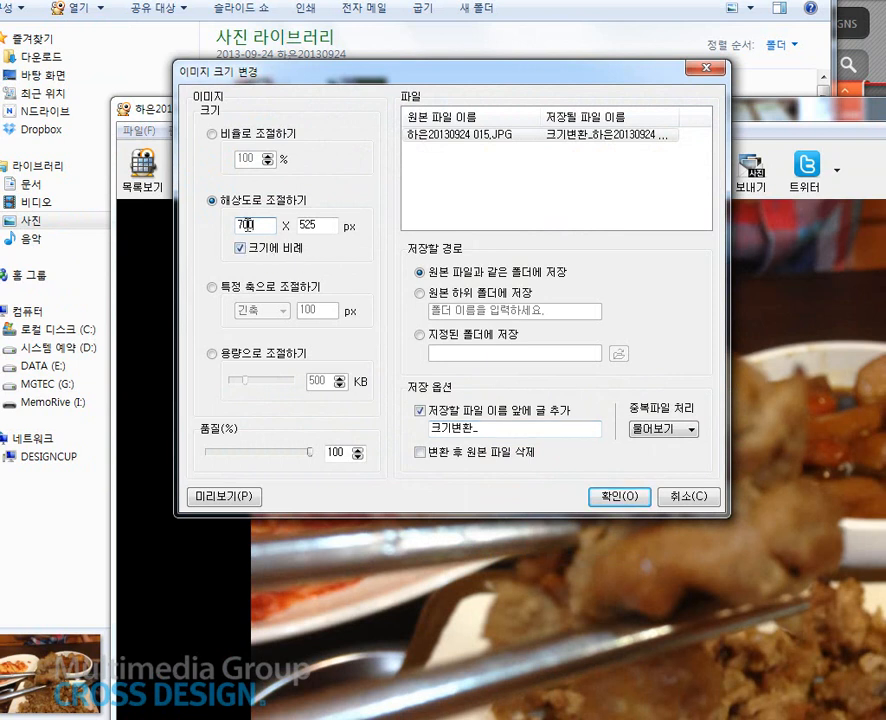
{"action": "double_click", "coordinate": [316, 225]}
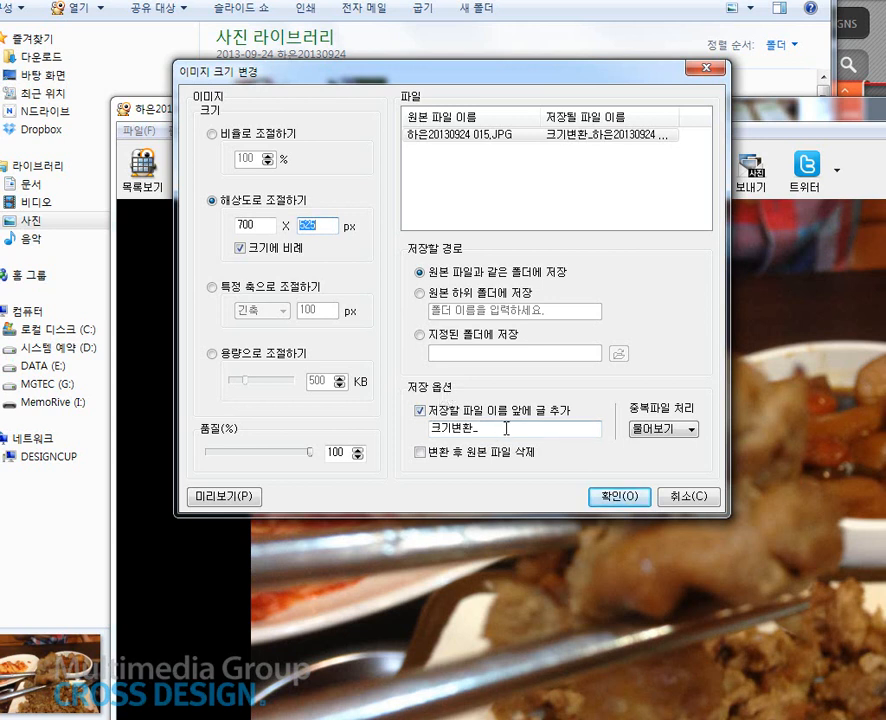
{"action": "left_click", "coordinate": [612, 502]}
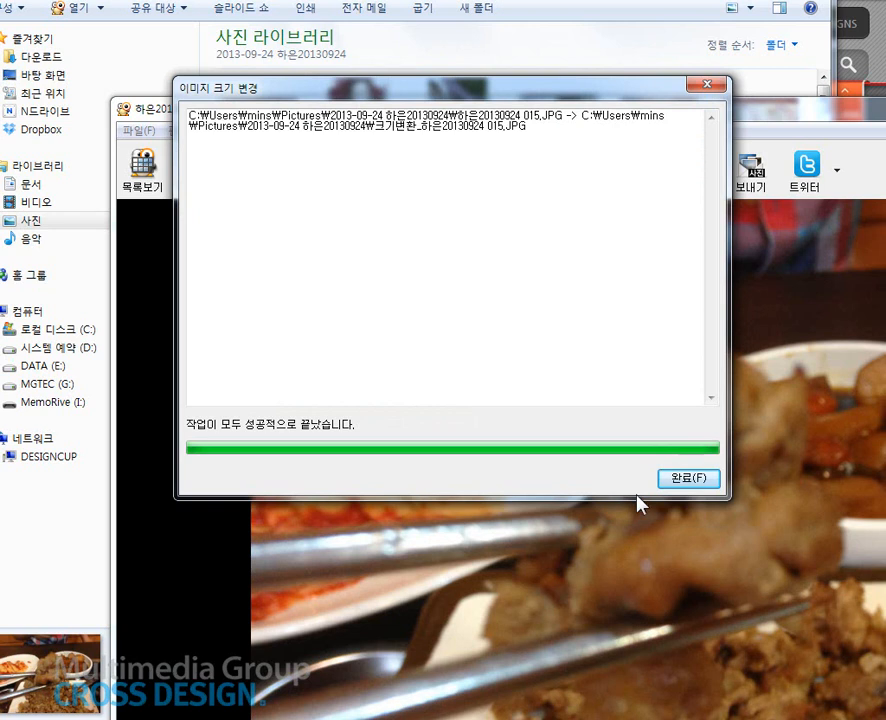
{"action": "left_click", "coordinate": [680, 479]}
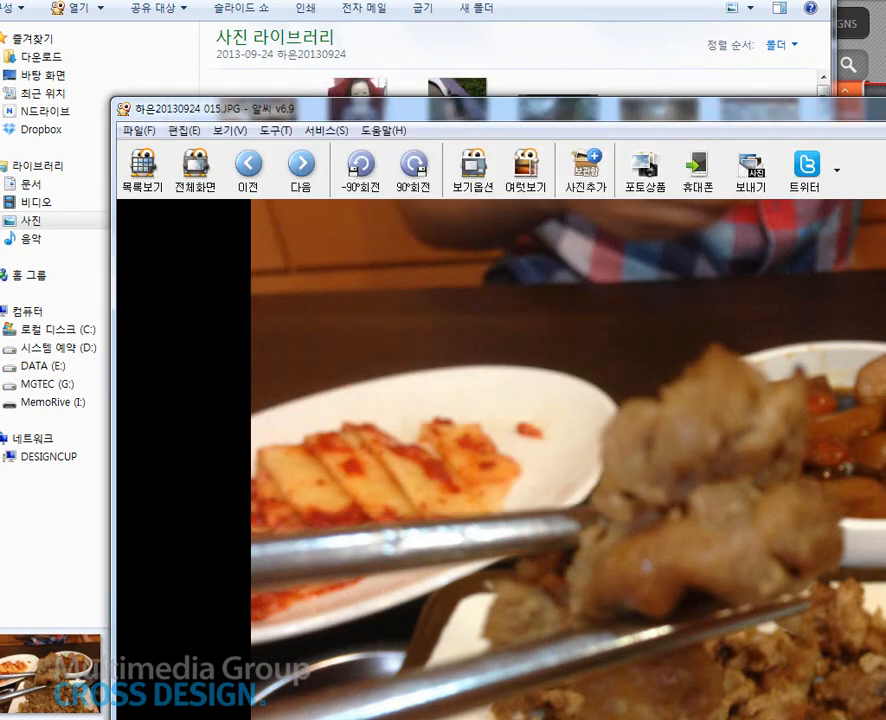
Step: Review the file name prefix option in the image resize settings, cancel them and close the photo viewer
{"action": "left_click_drag", "start_coordinate": [560, 109], "coordinate": [885, 30]}
{"action": "left_click_drag", "start_coordinate": [700, 12], "coordinate": [697, 17]}
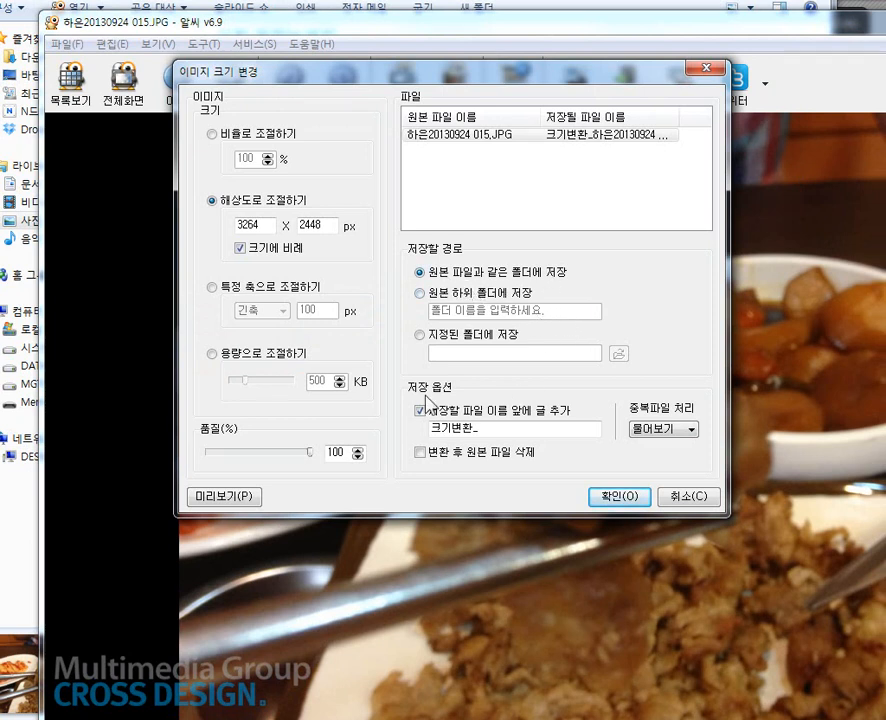
{"action": "double_click", "coordinate": [483, 428]}
{"action": "left_click", "coordinate": [494, 430]}
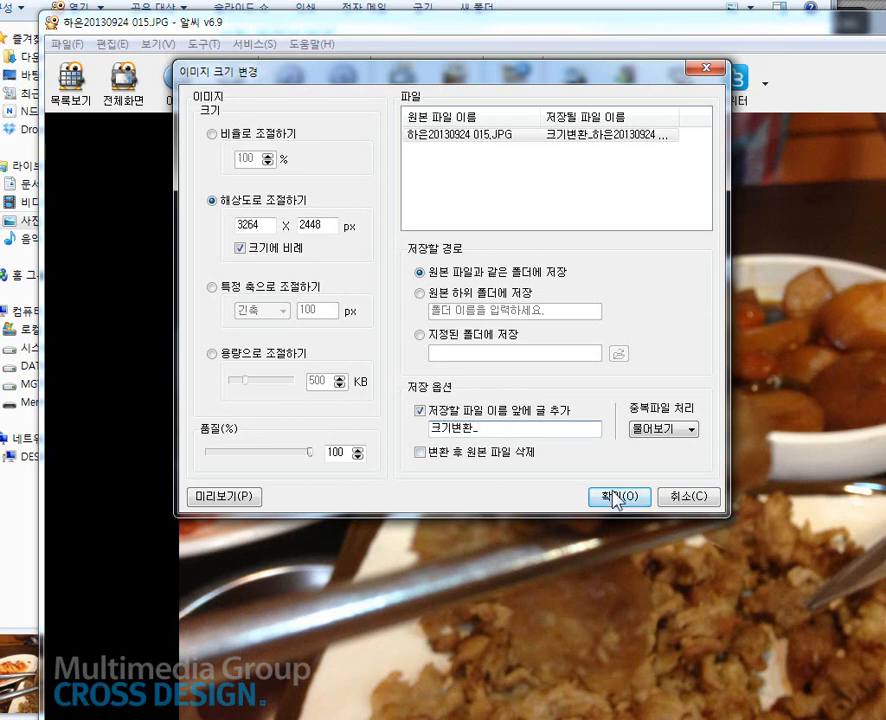
{"action": "left_click", "coordinate": [686, 499]}
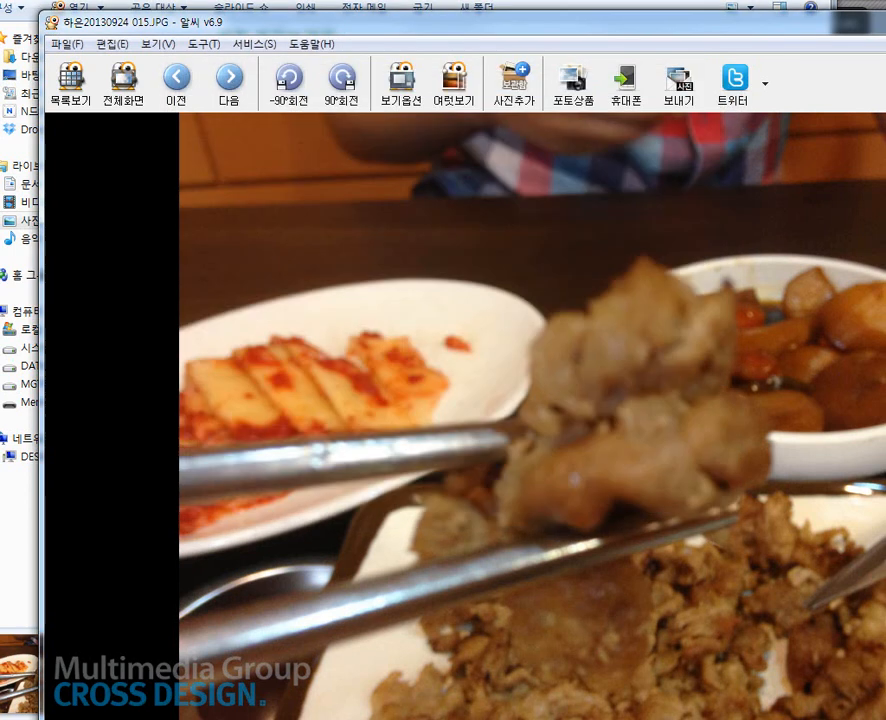
{"action": "key", "text": "Escape"}
Step: Locate the resized photo prefixed 크기변환_ in the photo folder and return to the post editor
{"action": "scroll", "coordinate": [832, 400], "scroll_direction": "down", "scroll_amount": 12}
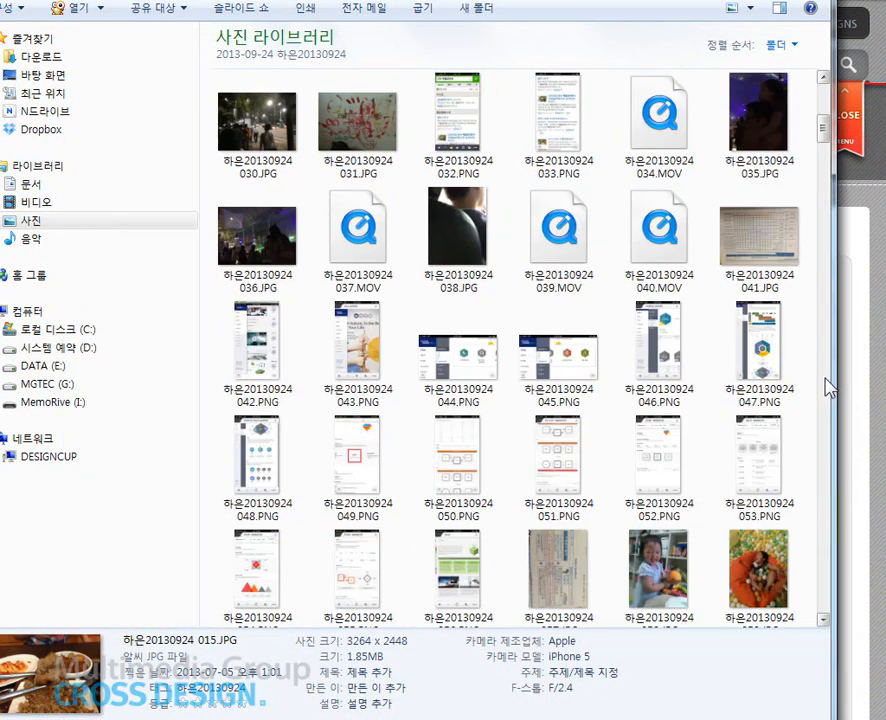
{"action": "left_click_drag", "start_coordinate": [827, 174], "coordinate": [830, 95]}
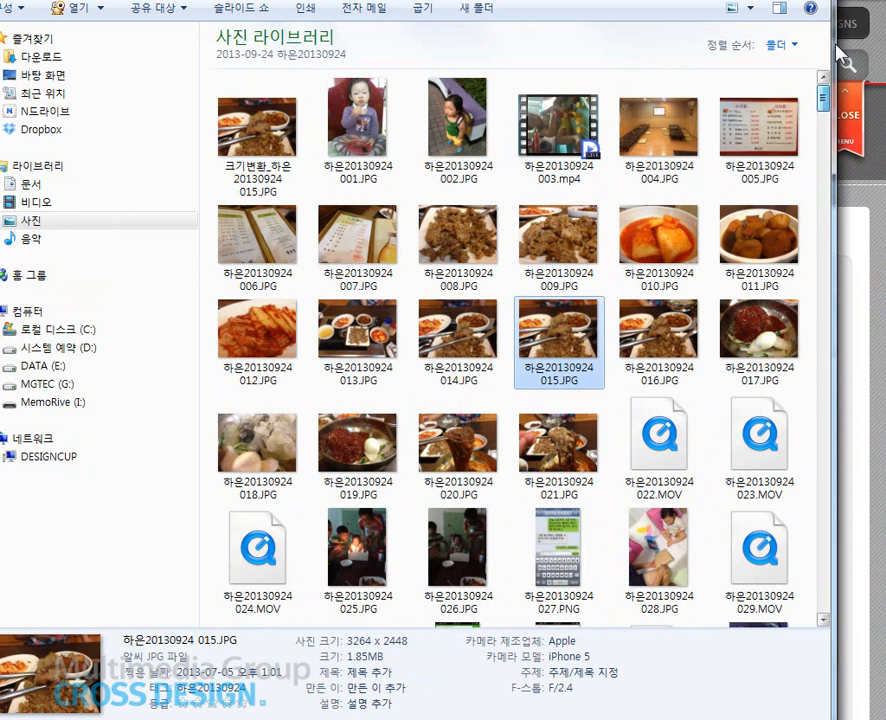
{"action": "left_click", "coordinate": [249, 150]}
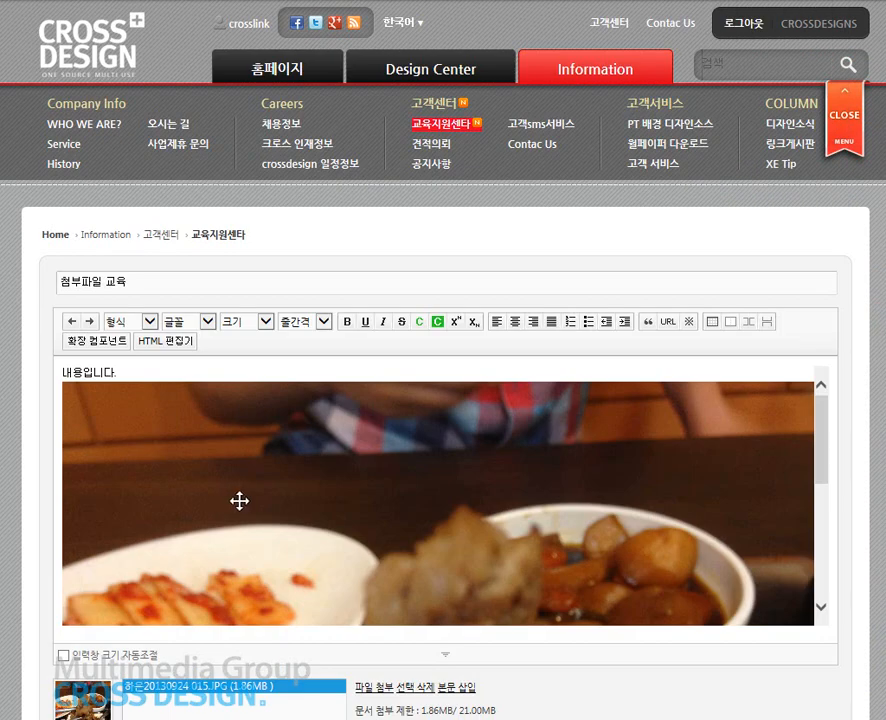
Step: Delete the oversized food photo from the post body, keeping the text line 내용입니다
{"action": "left_click", "coordinate": [246, 497]}
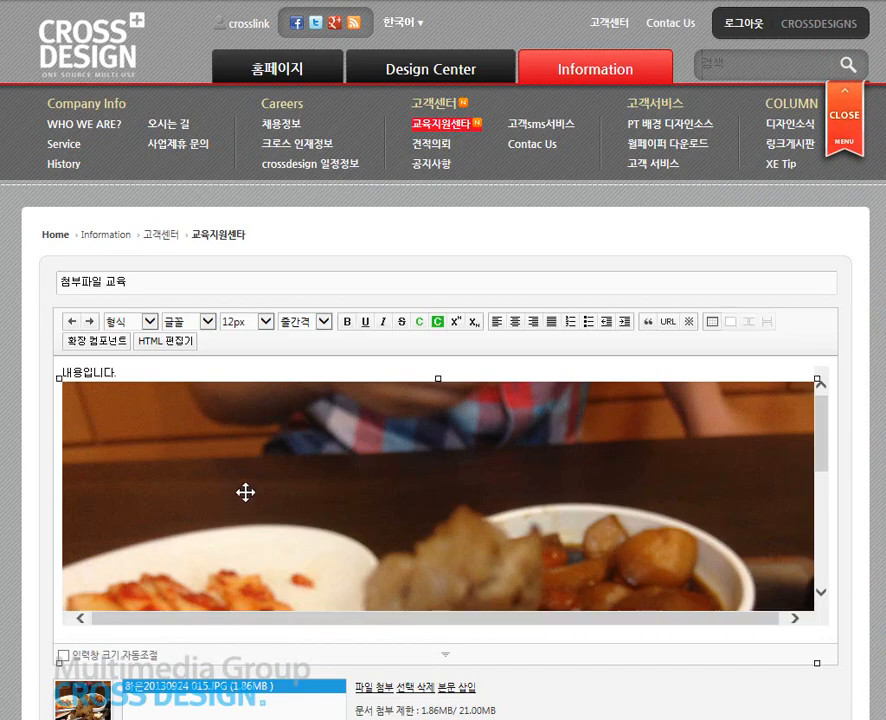
{"action": "left_click", "coordinate": [166, 371]}
{"action": "scroll", "coordinate": [176, 475], "scroll_direction": "down", "scroll_amount": 1}
{"action": "scroll", "coordinate": [176, 475], "scroll_direction": "up", "scroll_amount": 1}
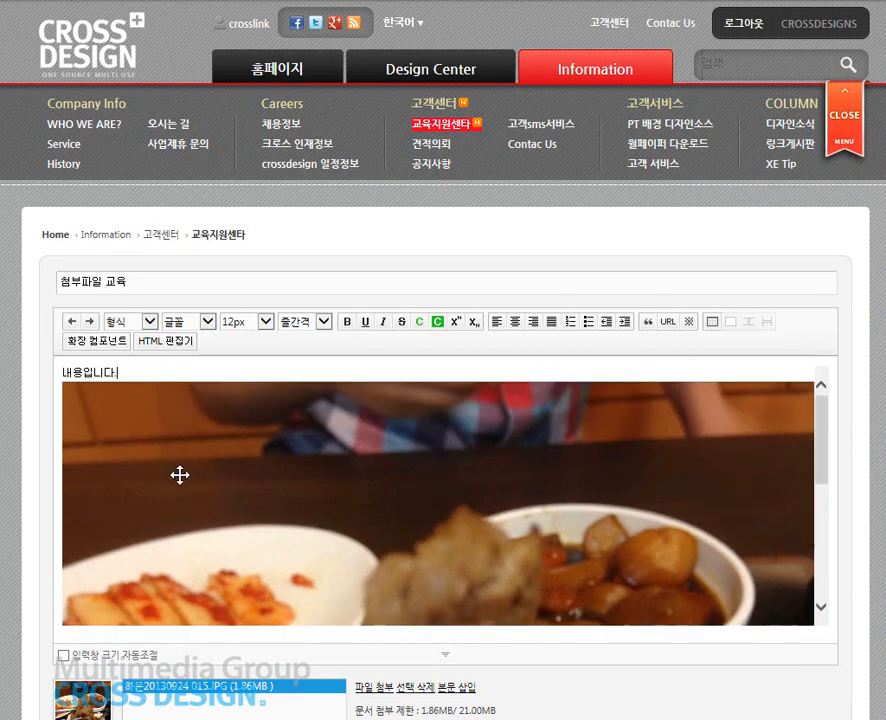
{"action": "left_click", "coordinate": [254, 476]}
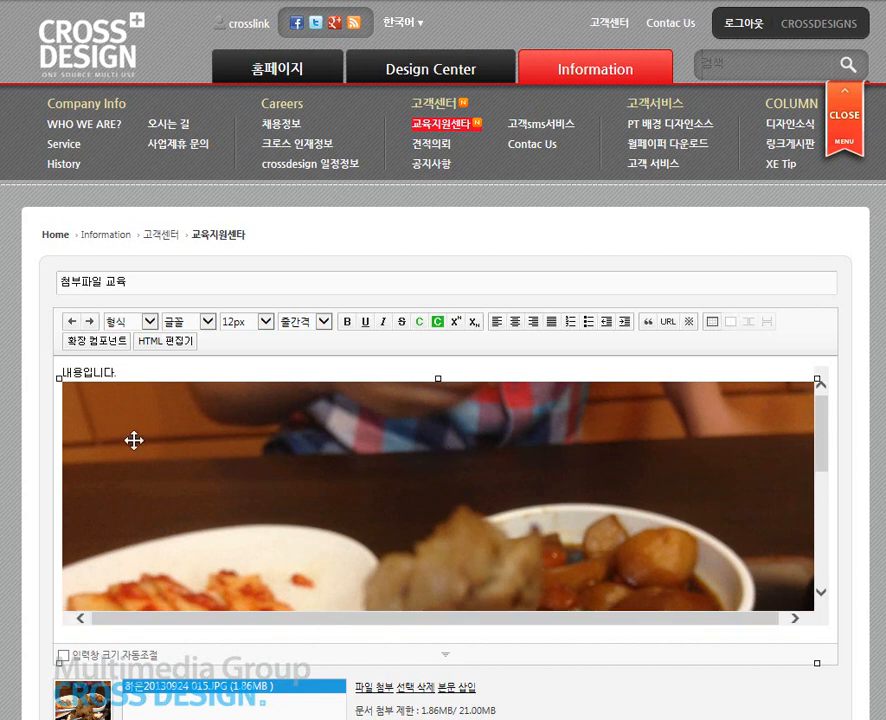
{"action": "left_click", "coordinate": [128, 372]}
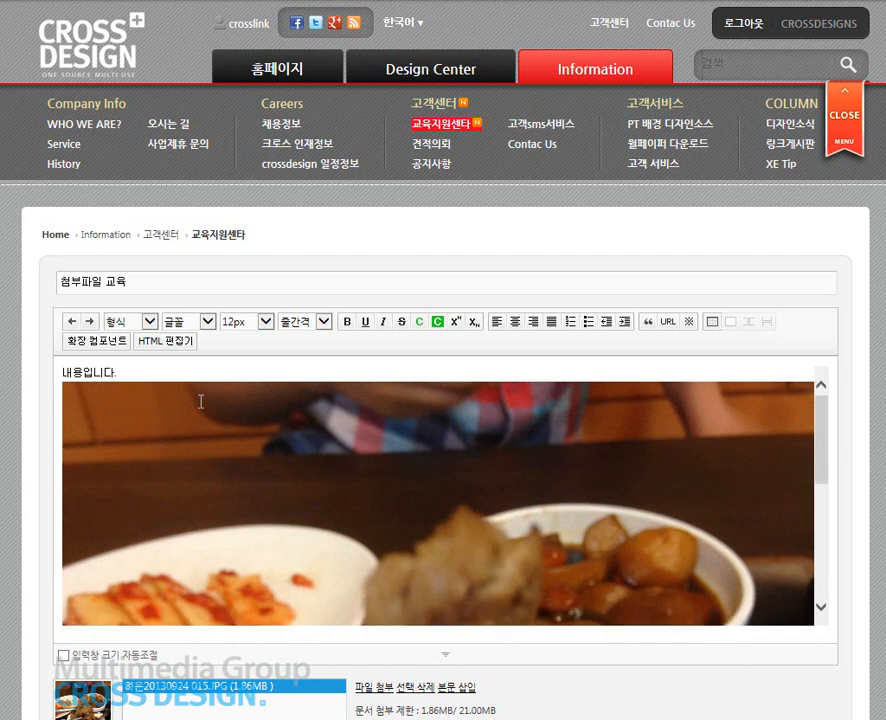
{"action": "left_click_drag", "start_coordinate": [260, 593], "coordinate": [829, 617]}
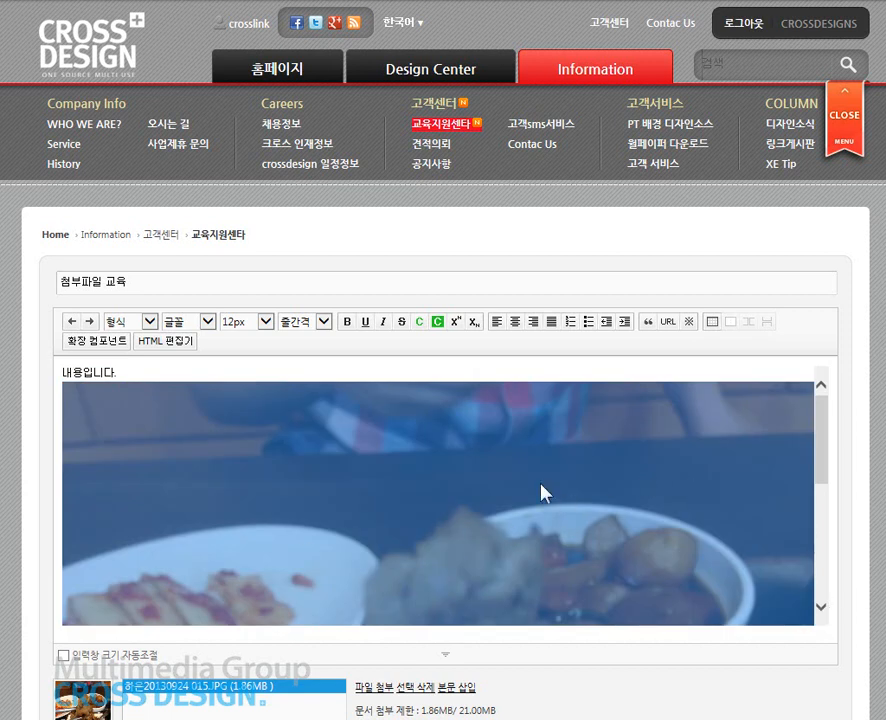
{"action": "key", "text": "Delete"}
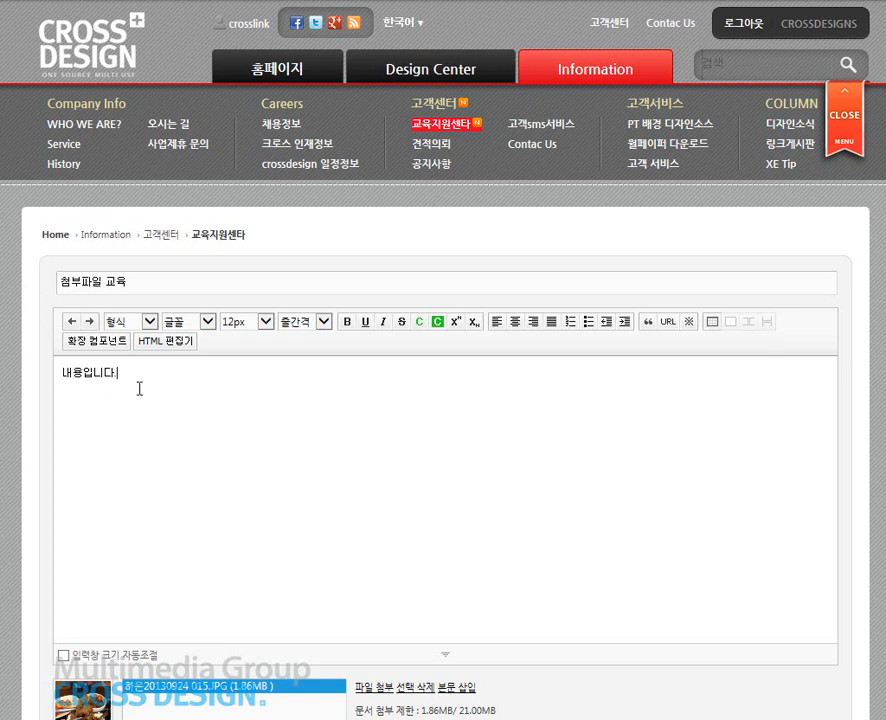
Step: Attach the resized photo prefixed 크기변환_ and ending in 015.JPG to the post
{"action": "scroll", "coordinate": [182, 474], "scroll_direction": "down", "scroll_amount": 1}
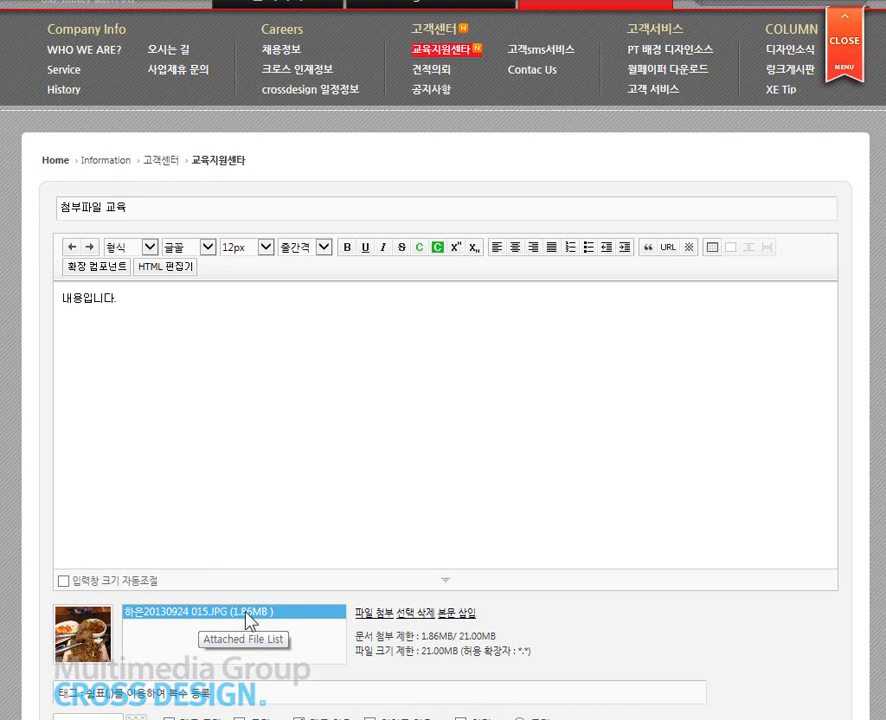
{"action": "left_click", "coordinate": [188, 613]}
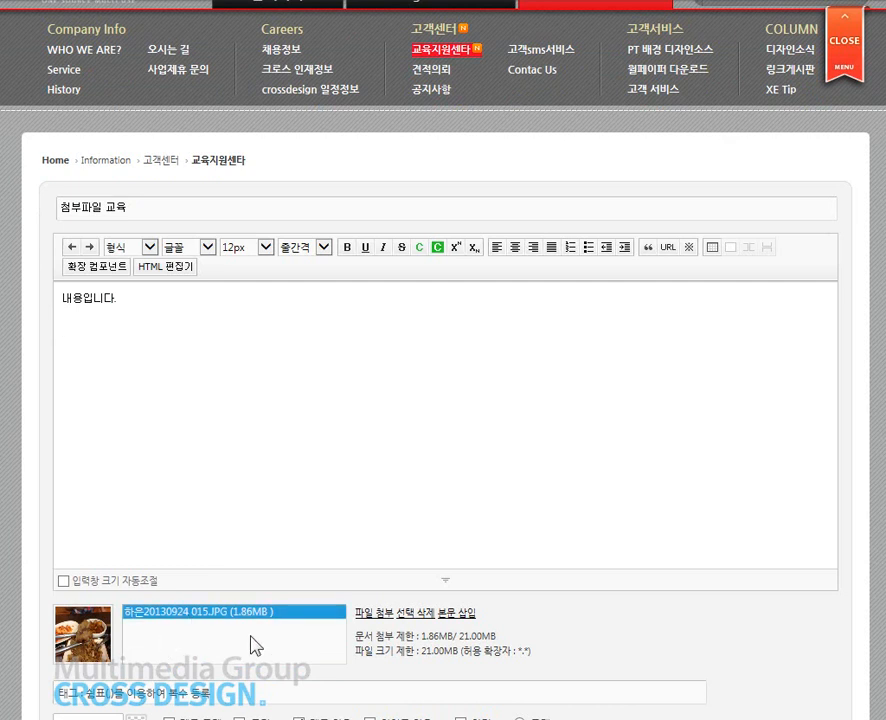
{"action": "left_click", "coordinate": [380, 622]}
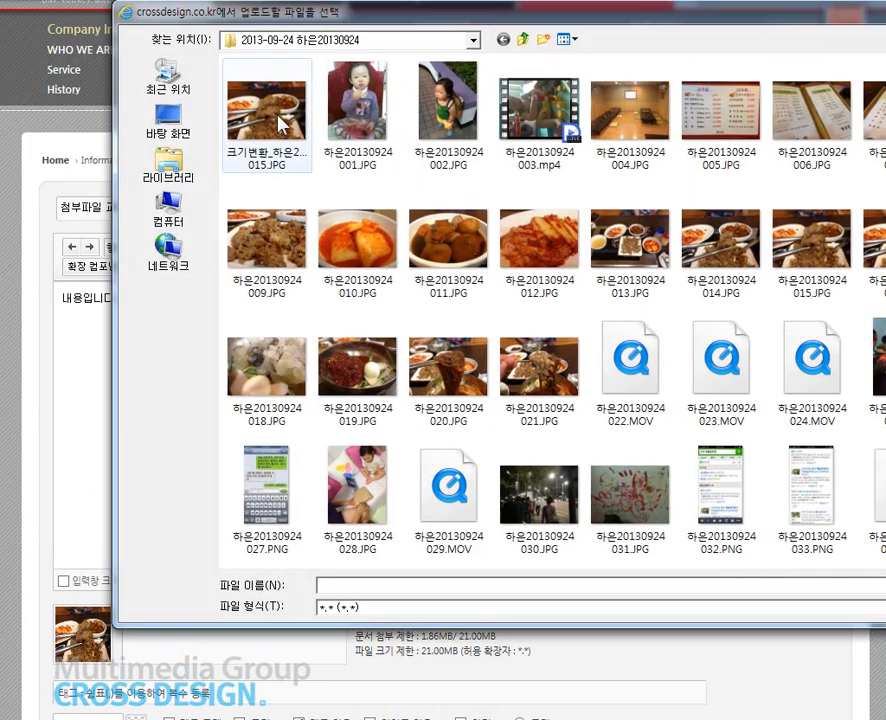
{"action": "left_click", "coordinate": [275, 120]}
{"action": "double_click", "coordinate": [275, 120]}
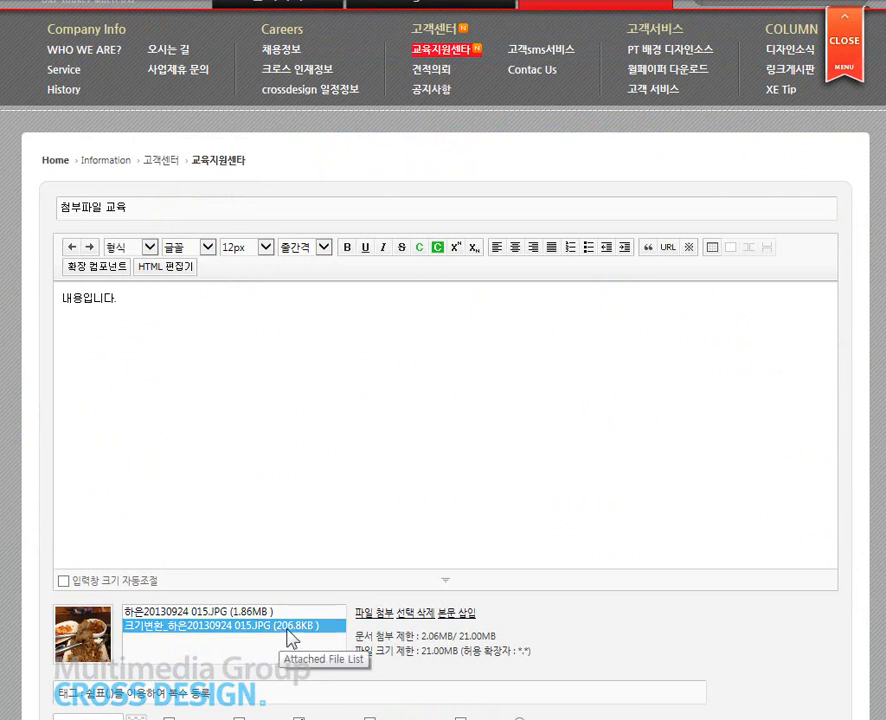
Step: Compare the two attached 015.JPG files and remove the original 1.86MB one from the attachments
{"action": "left_click", "coordinate": [240, 612]}
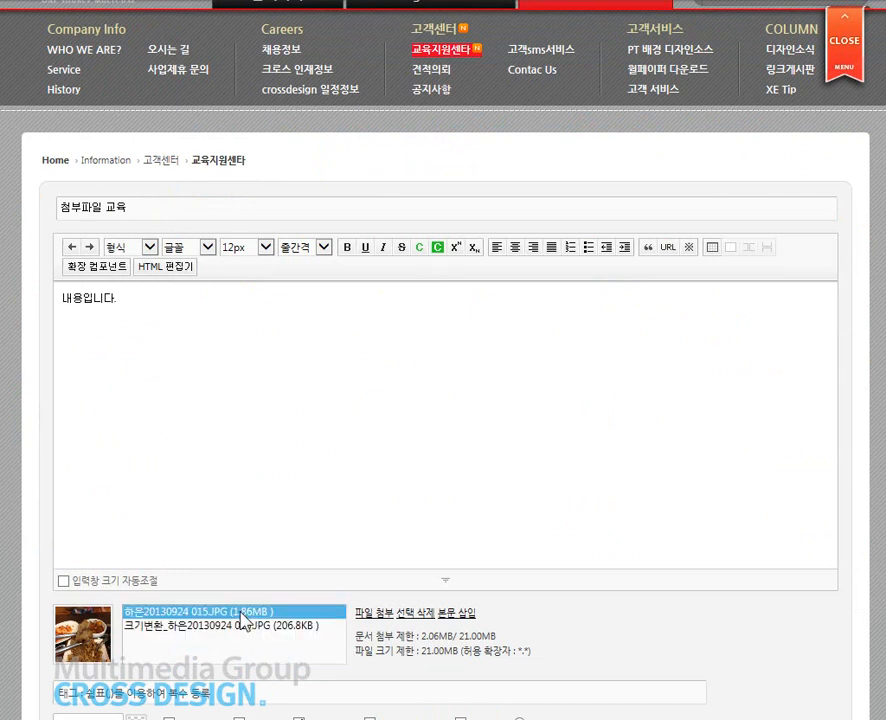
{"action": "left_click", "coordinate": [258, 626]}
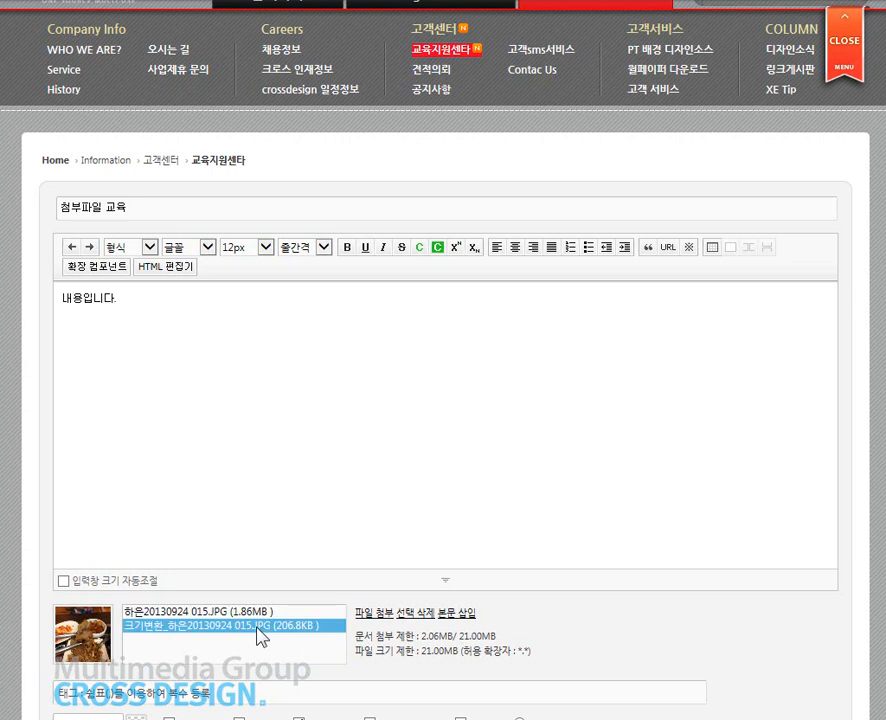
{"action": "left_click", "coordinate": [259, 612]}
{"action": "left_click", "coordinate": [295, 626]}
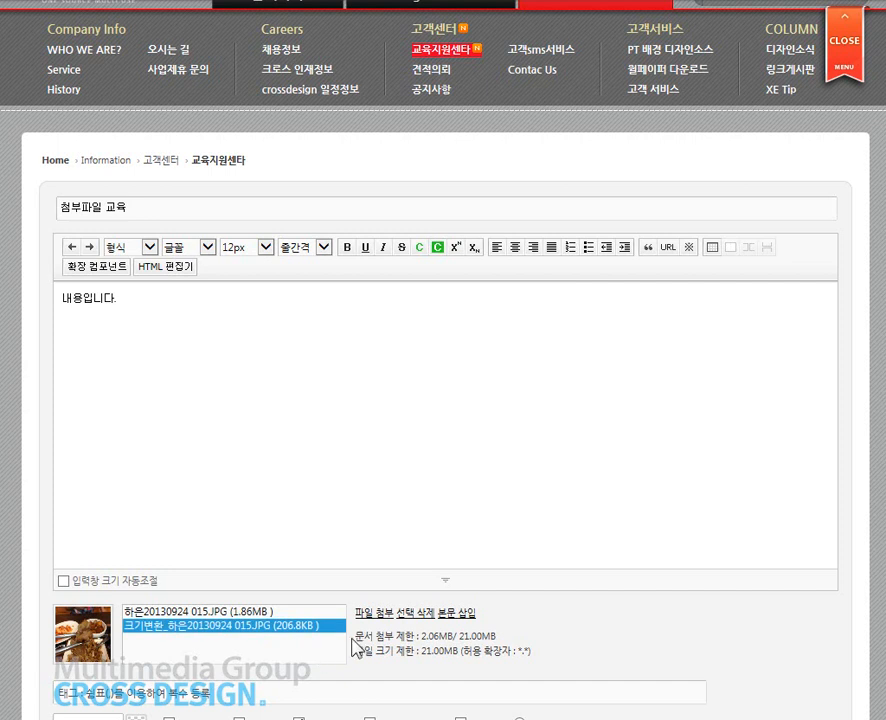
{"action": "left_click", "coordinate": [276, 612]}
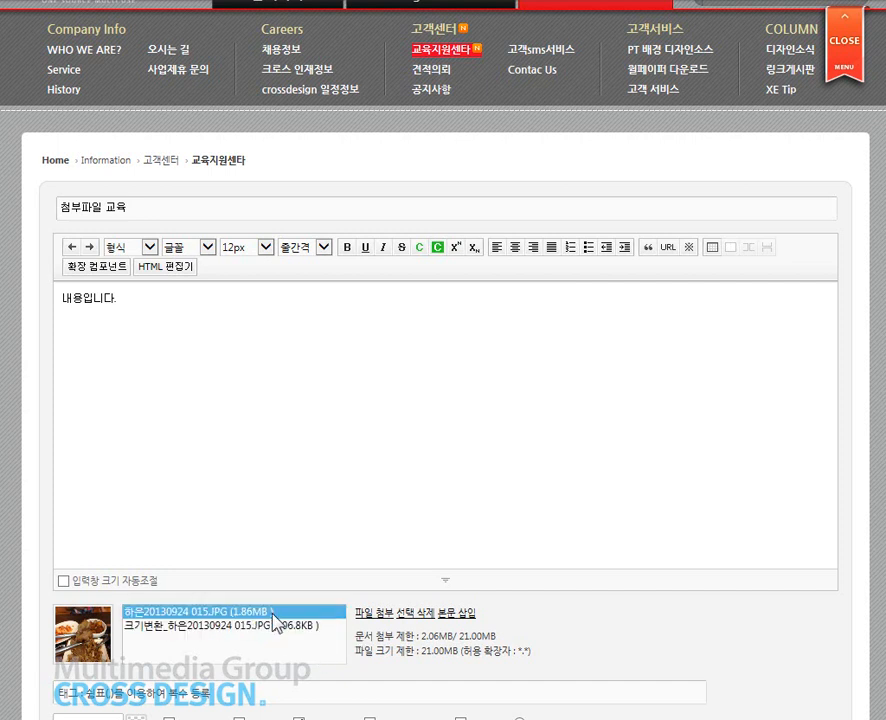
{"action": "left_click", "coordinate": [418, 614]}
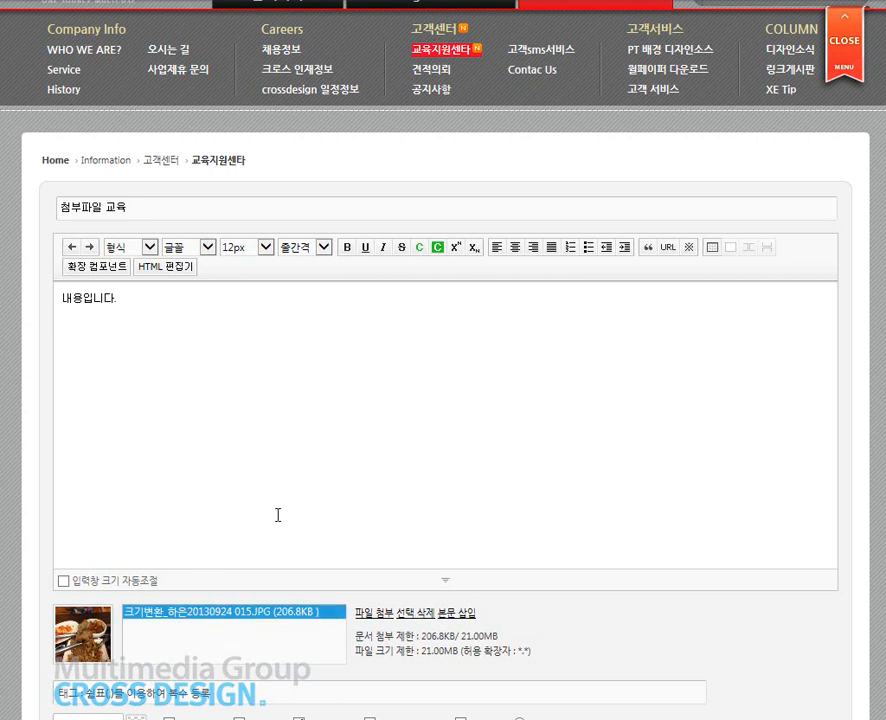
Step: Insert the attached 크기변환_ photo into the post body below the text and add an empty line under it
{"action": "left_click", "coordinate": [464, 613]}
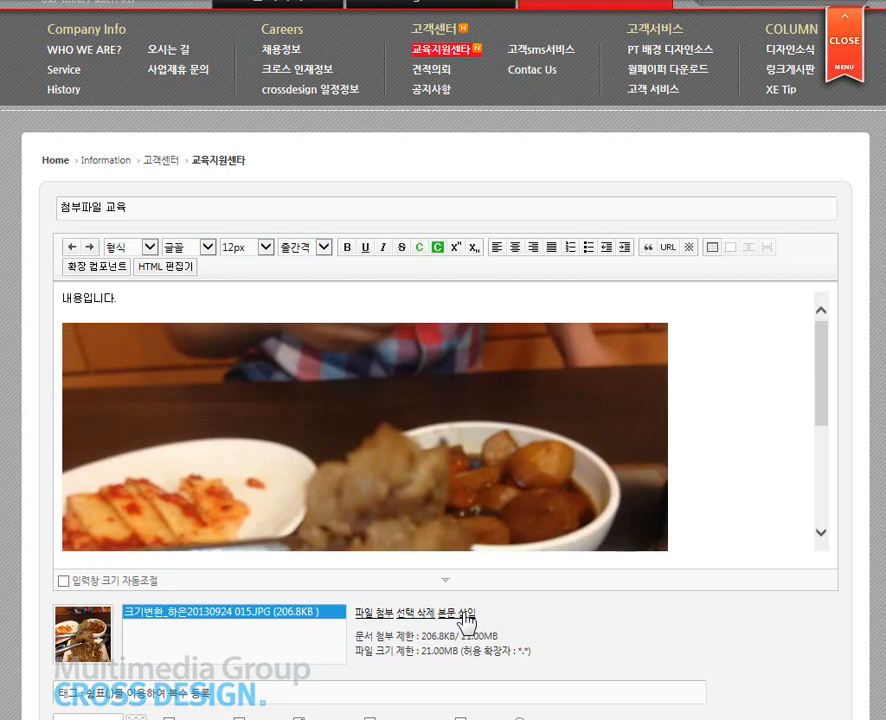
{"action": "scroll", "coordinate": [716, 460], "scroll_direction": "down", "scroll_amount": 5}
{"action": "scroll", "coordinate": [719, 459], "scroll_direction": "down", "scroll_amount": 3}
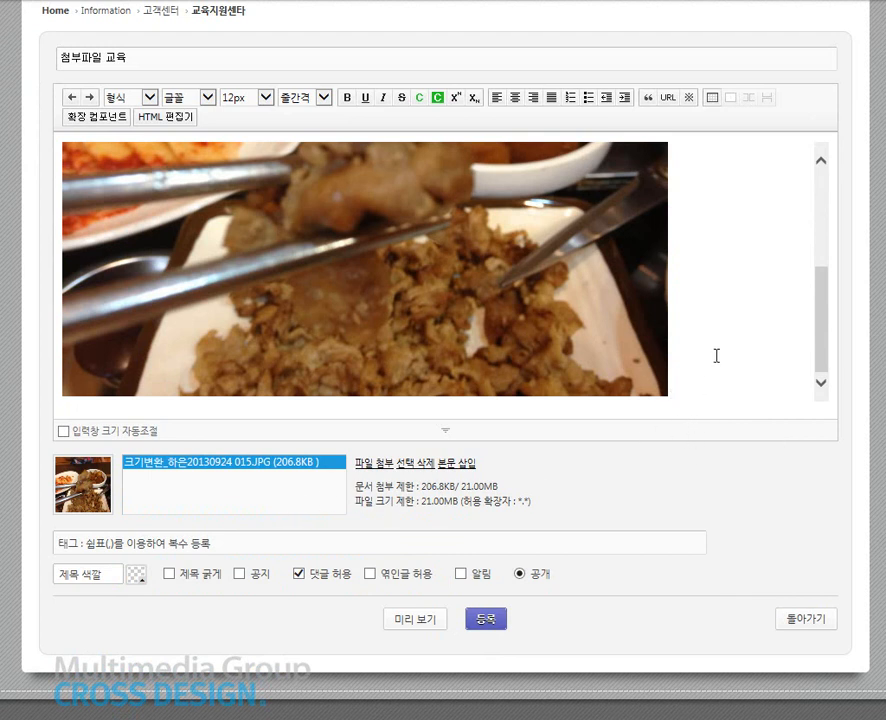
{"action": "scroll", "coordinate": [717, 355], "scroll_direction": "down", "scroll_amount": 2}
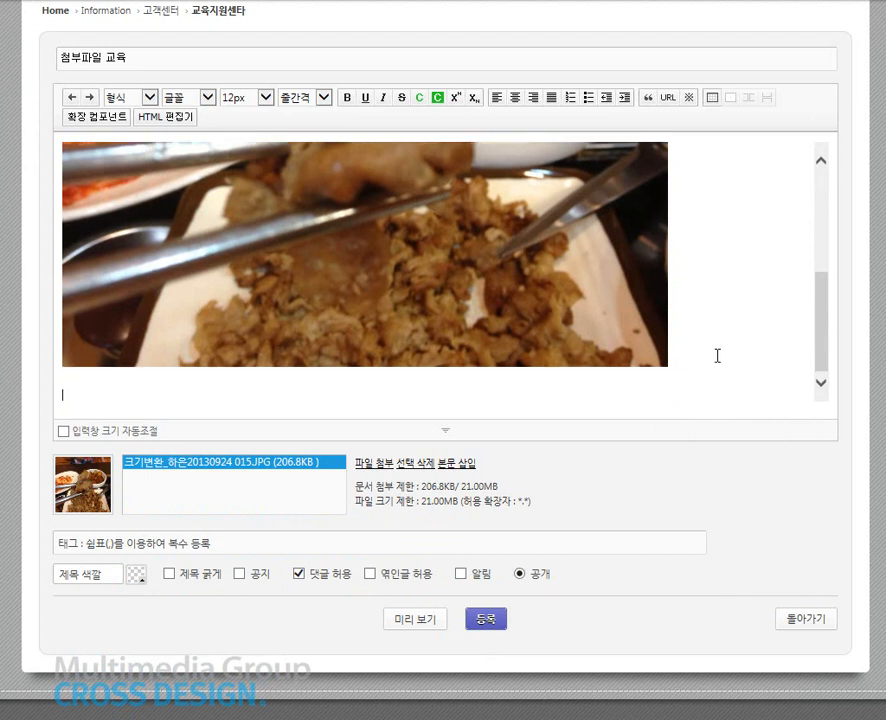
{"action": "left_click", "coordinate": [370, 465]}
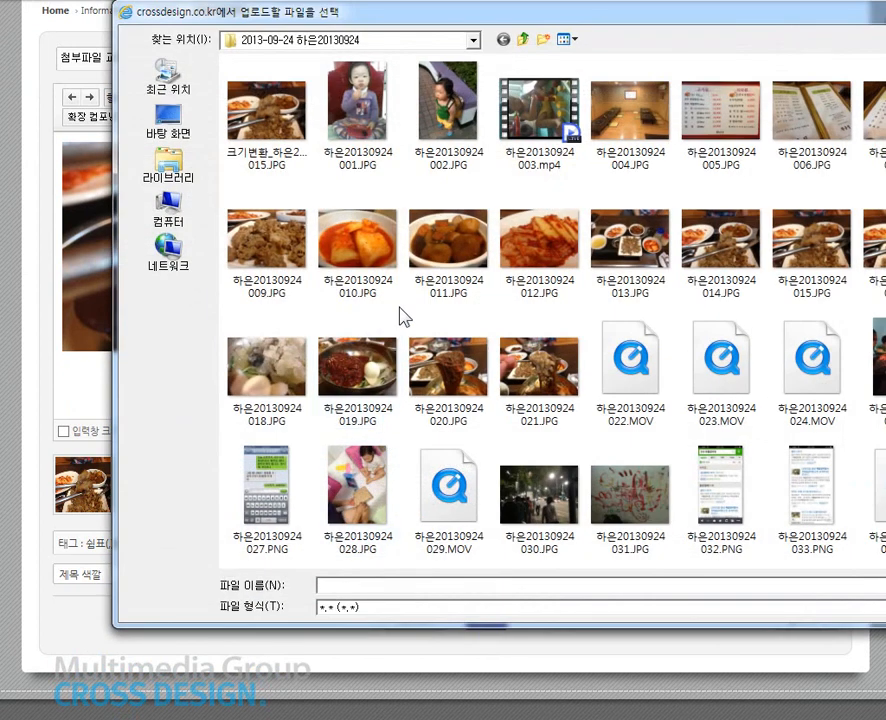
{"action": "left_click", "coordinate": [518, 40]}
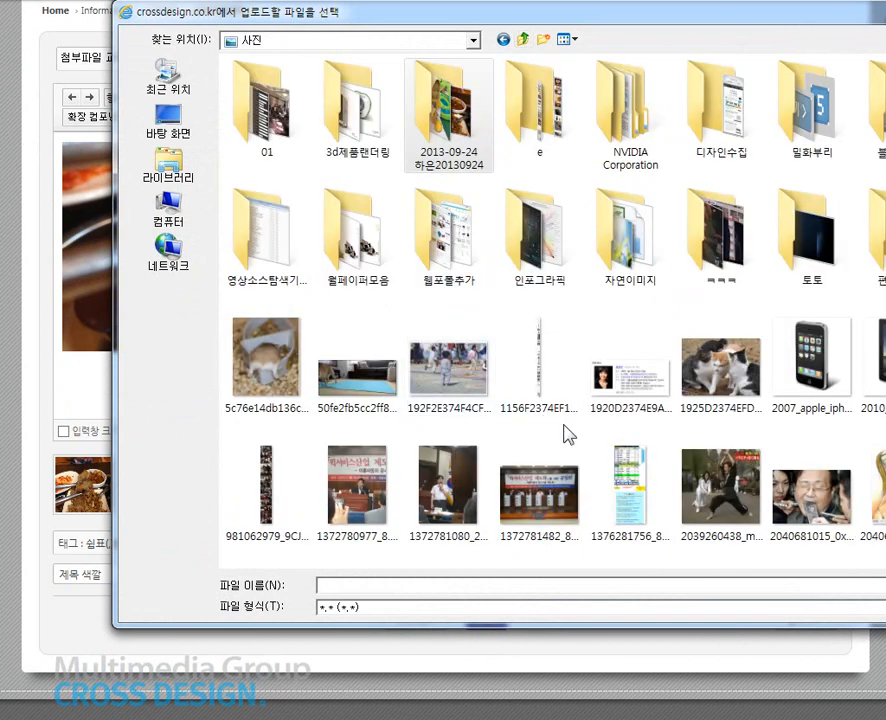
{"action": "left_click", "coordinate": [270, 398]}
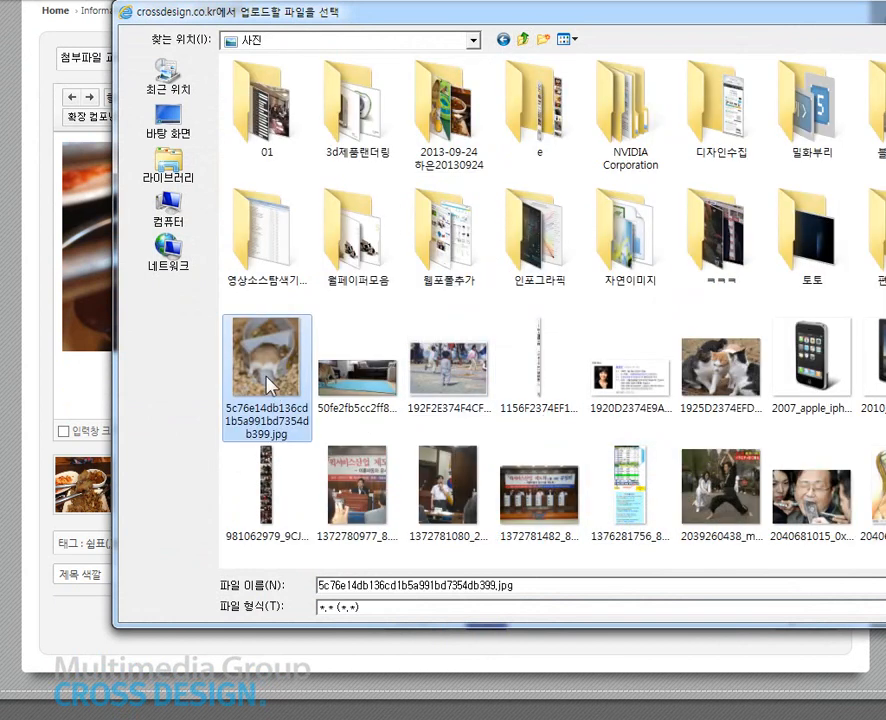
{"action": "scroll", "coordinate": [270, 390], "scroll_direction": "down", "scroll_amount": 1}
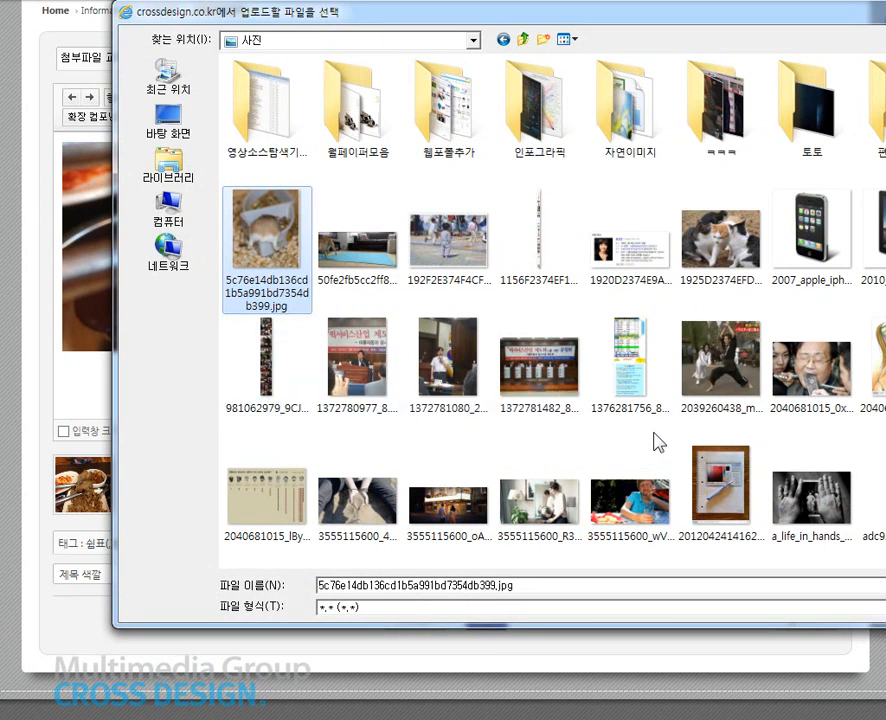
{"action": "left_click", "coordinate": [737, 375]}
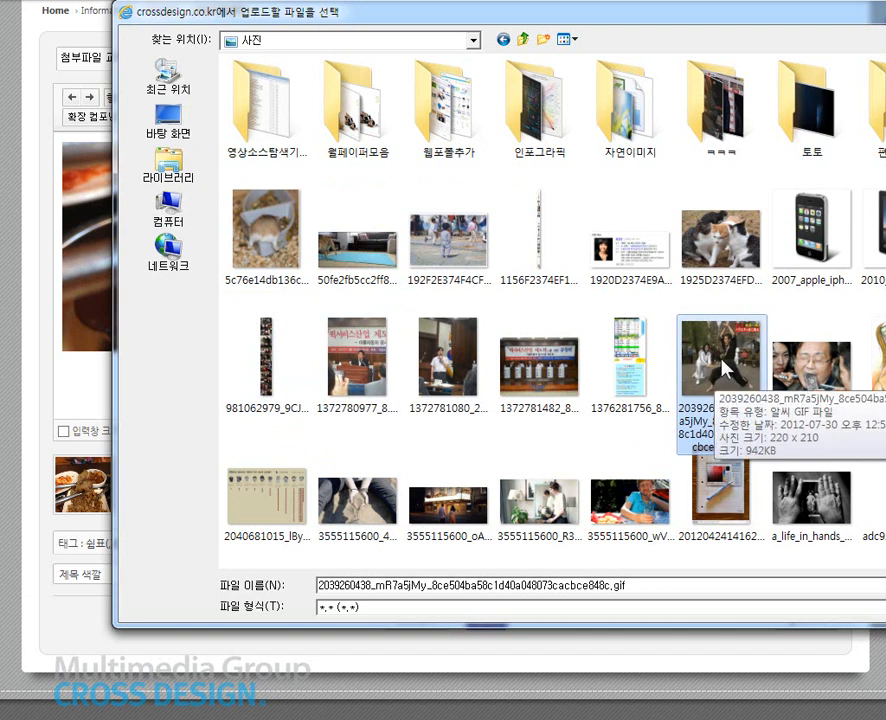
{"action": "left_click", "coordinate": [810, 380], "text": "ctrl"}
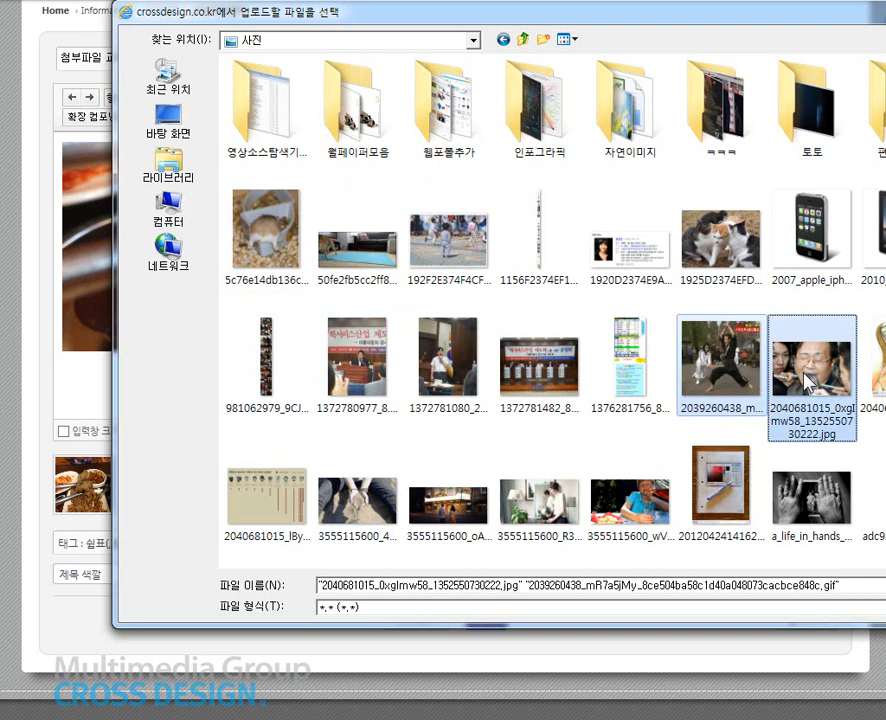
{"action": "key", "text": "Left"}
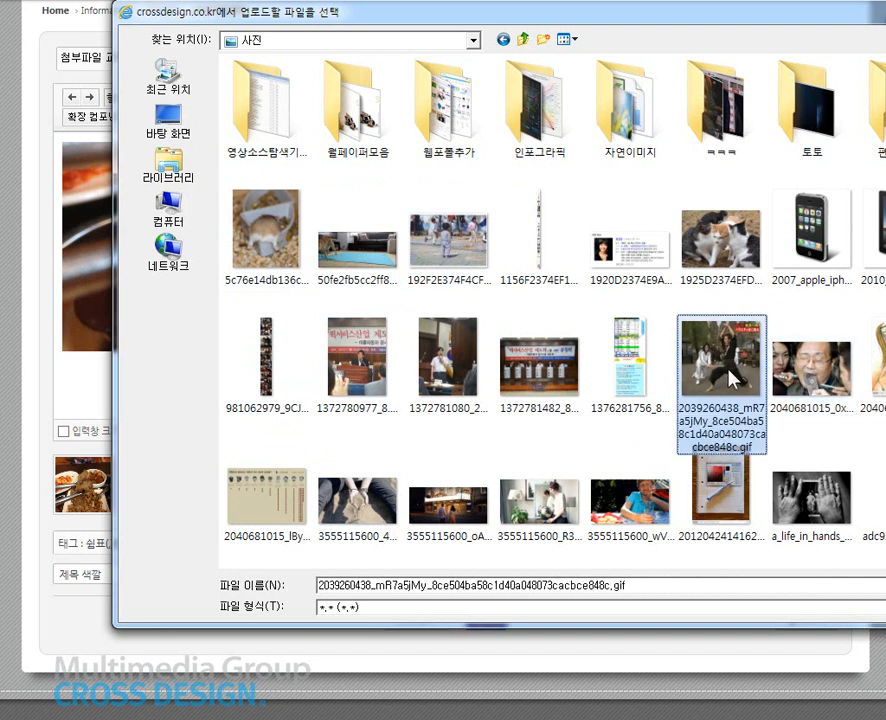
{"action": "left_click", "coordinate": [810, 380], "text": "ctrl"}
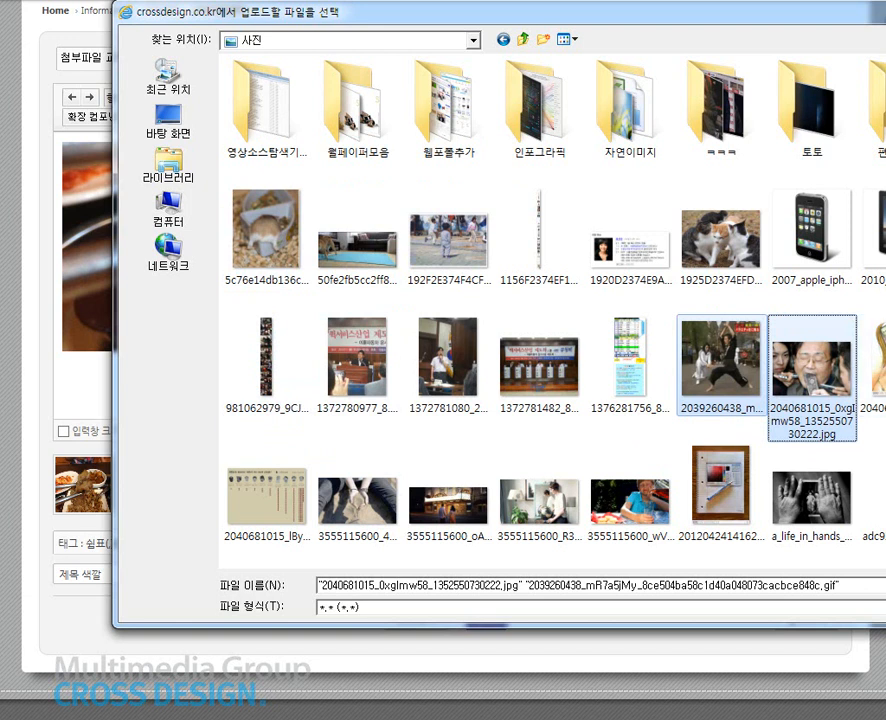
{"action": "left_click", "coordinate": [621, 521], "text": "ctrl"}
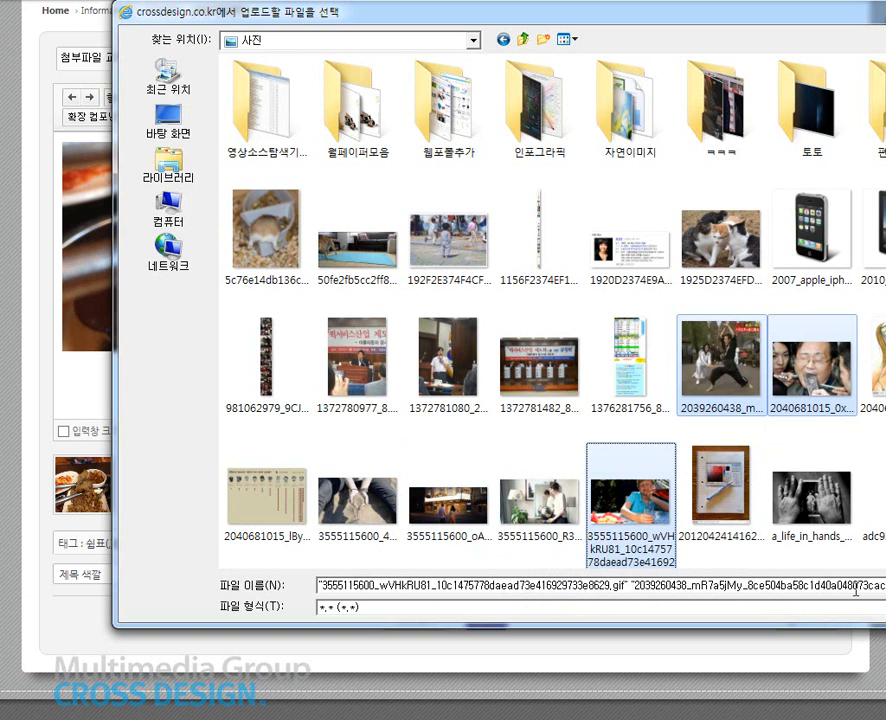
{"action": "key", "text": "Return"}
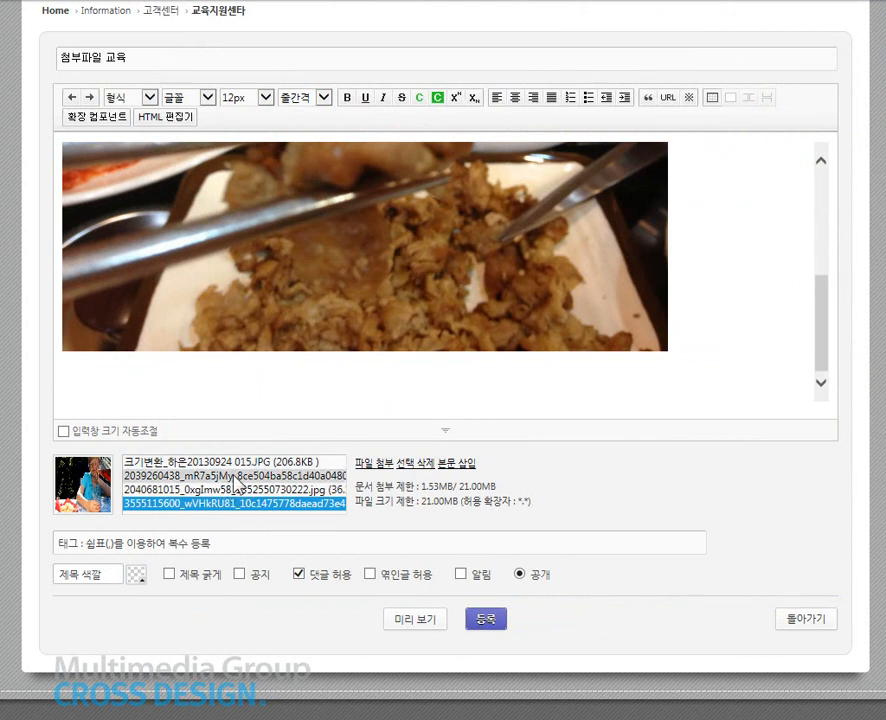
{"action": "left_click", "coordinate": [180, 477]}
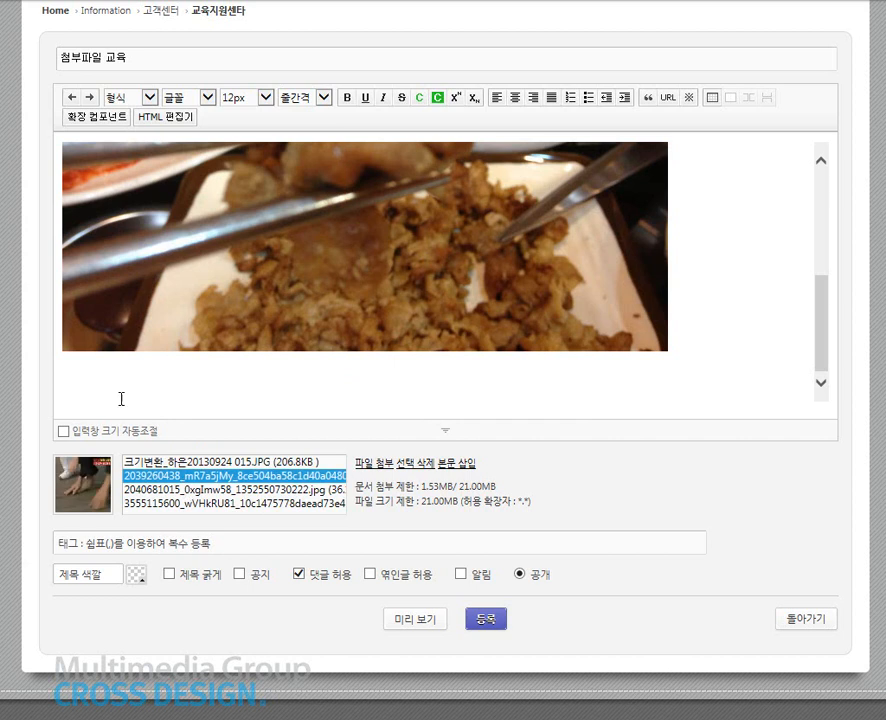
{"action": "left_click", "coordinate": [101, 390]}
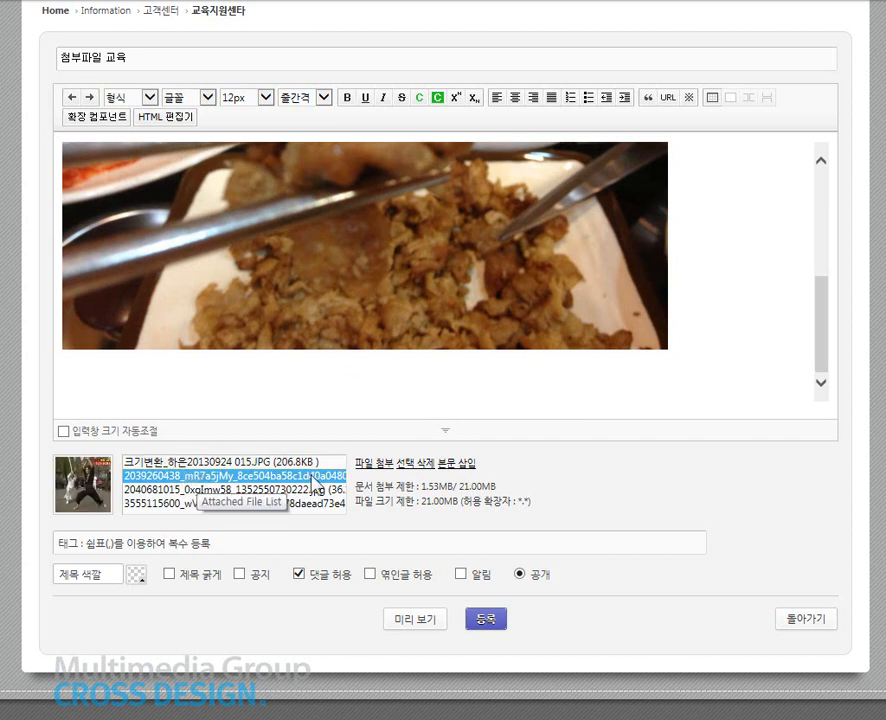
{"action": "left_click", "coordinate": [466, 464]}
{"action": "scroll", "coordinate": [364, 390], "scroll_direction": "down", "scroll_amount": 5}
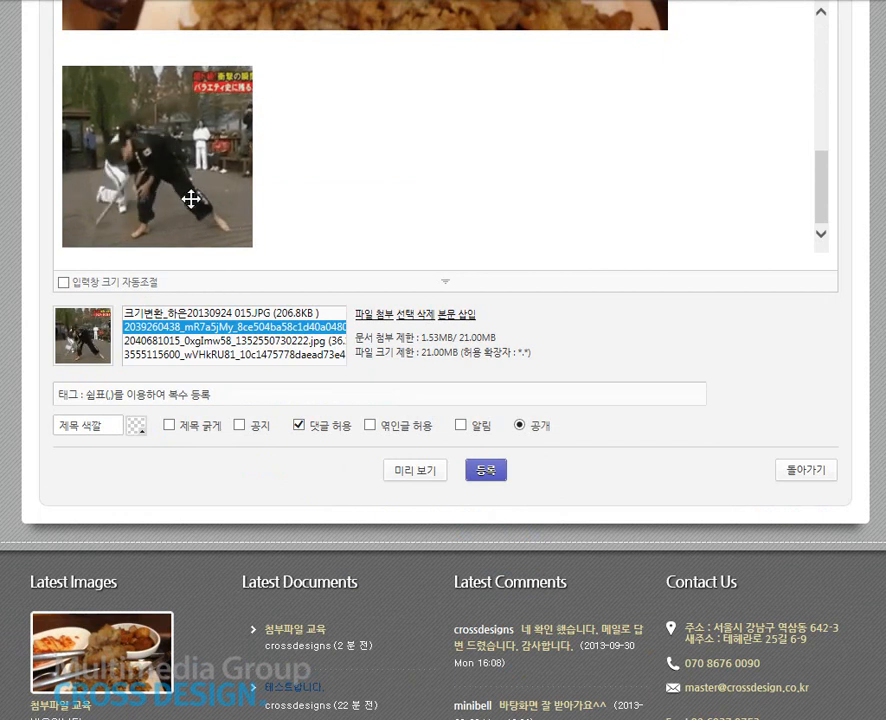
{"action": "left_click", "coordinate": [210, 341]}
{"action": "left_click", "coordinate": [222, 355]}
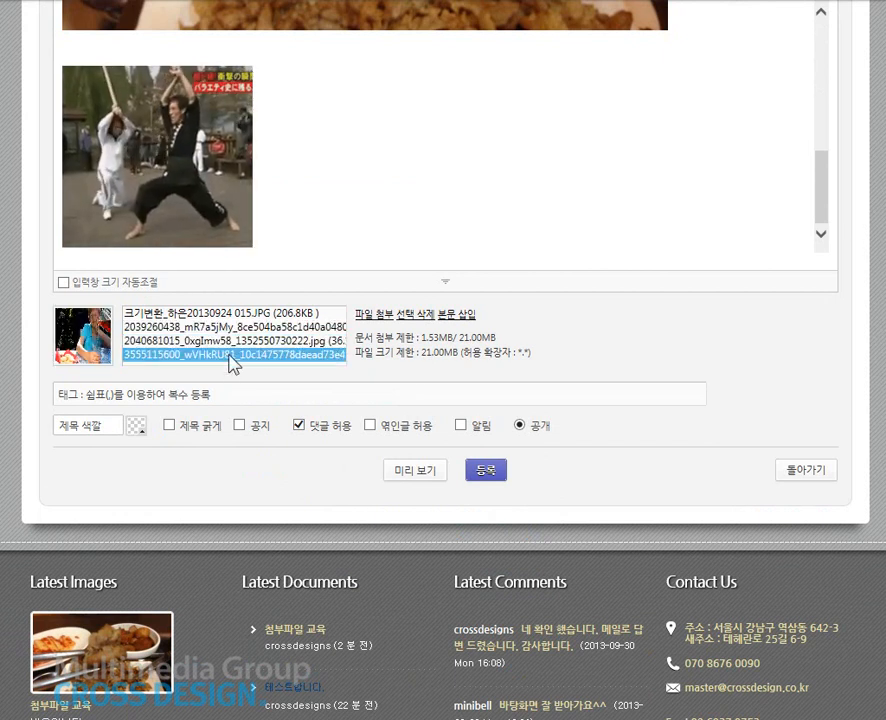
{"action": "left_click", "coordinate": [456, 315]}
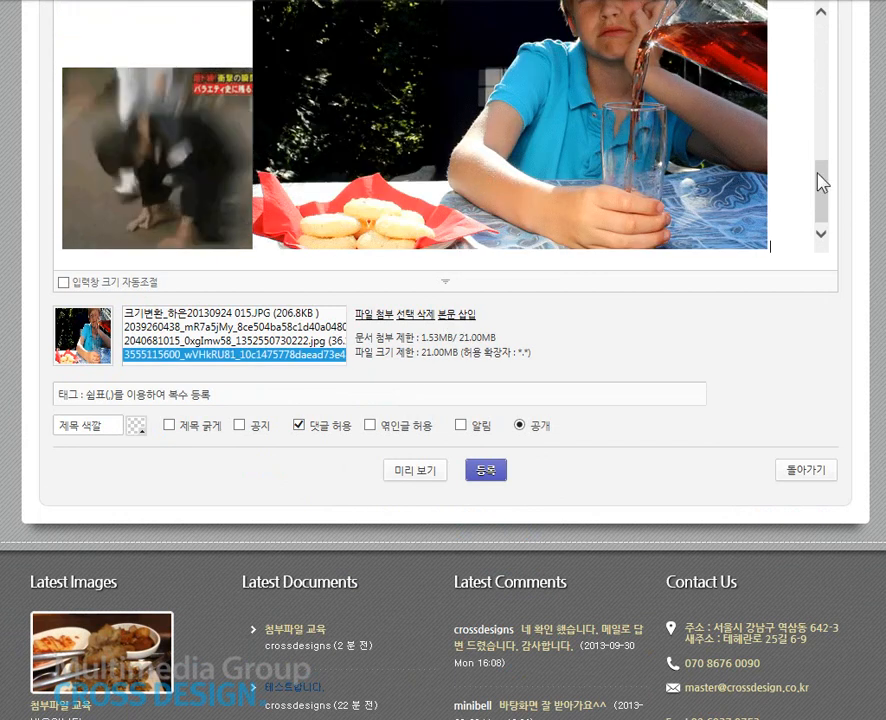
{"action": "left_click", "coordinate": [722, 200]}
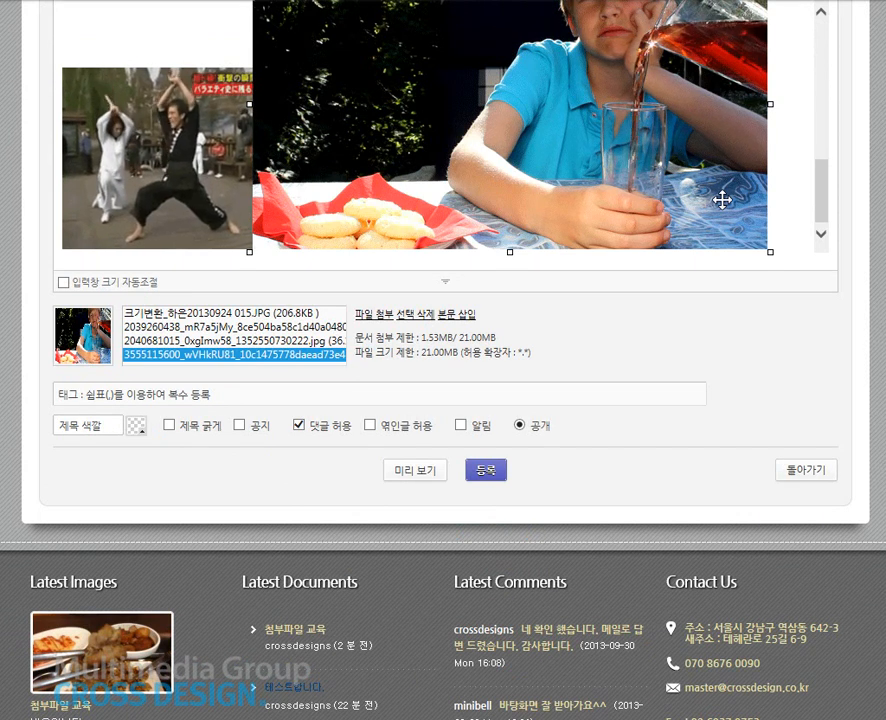
{"action": "left_click", "coordinate": [254, 251]}
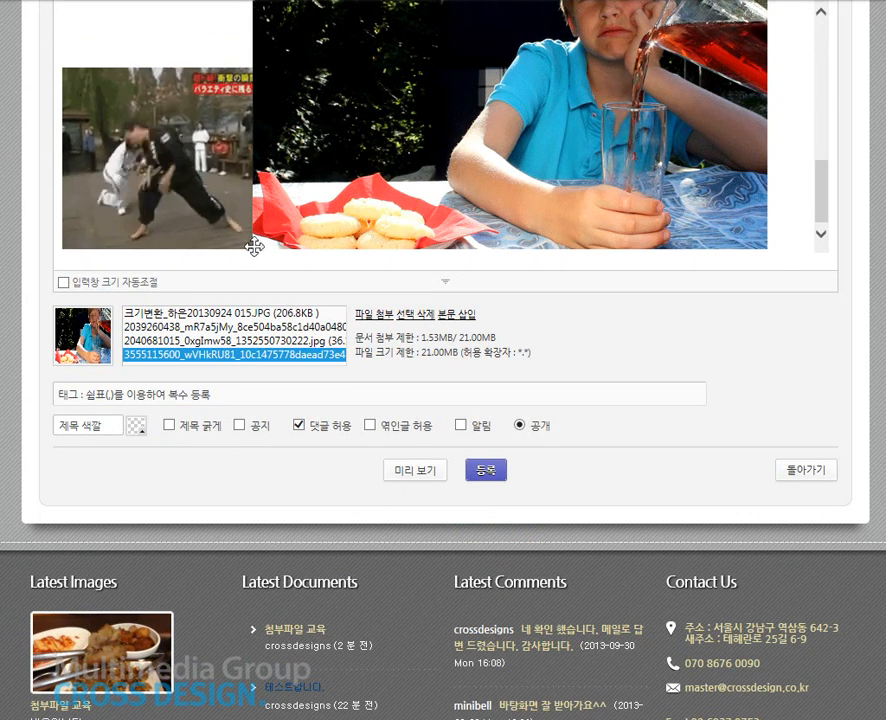
Step: Move the photo of the boy with the drink onto its own line below the martial-arts GIF
{"action": "key", "text": "BackSpace"}
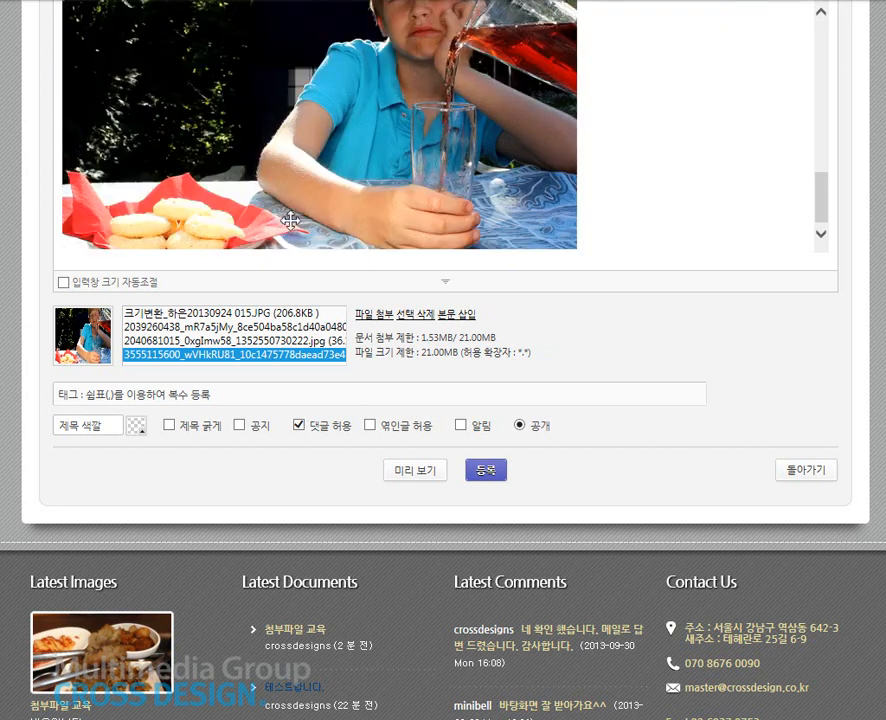
{"action": "left_click", "coordinate": [676, 198]}
{"action": "scroll", "coordinate": [677, 198], "scroll_direction": "up", "scroll_amount": 2}
{"action": "scroll", "coordinate": [677, 198], "scroll_direction": "up", "scroll_amount": 1}
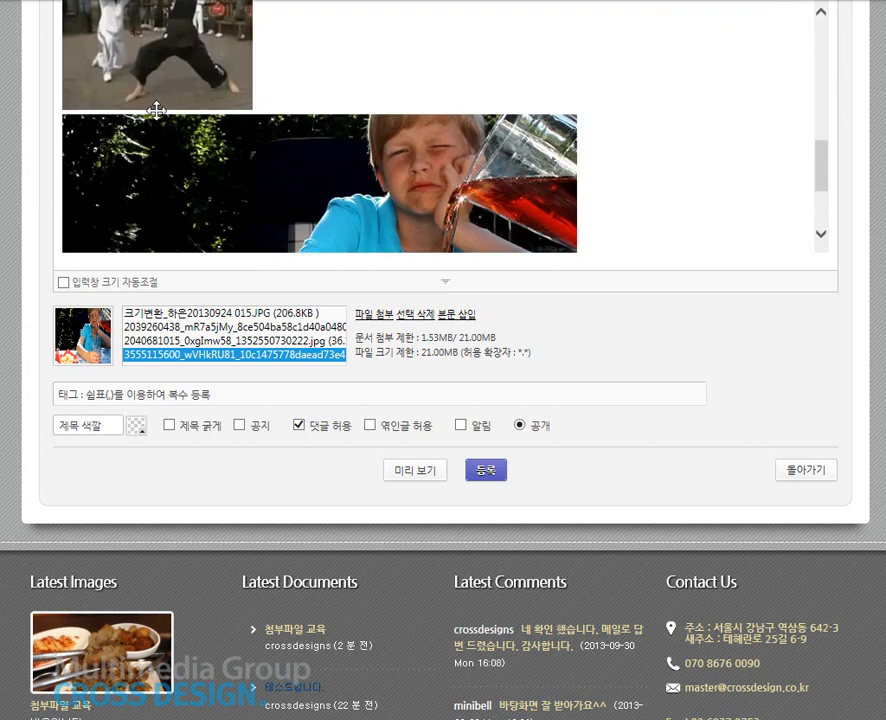
{"action": "scroll", "coordinate": [699, 168], "scroll_direction": "up", "scroll_amount": 2}
{"action": "scroll", "coordinate": [700, 170], "scroll_direction": "up", "scroll_amount": 2}
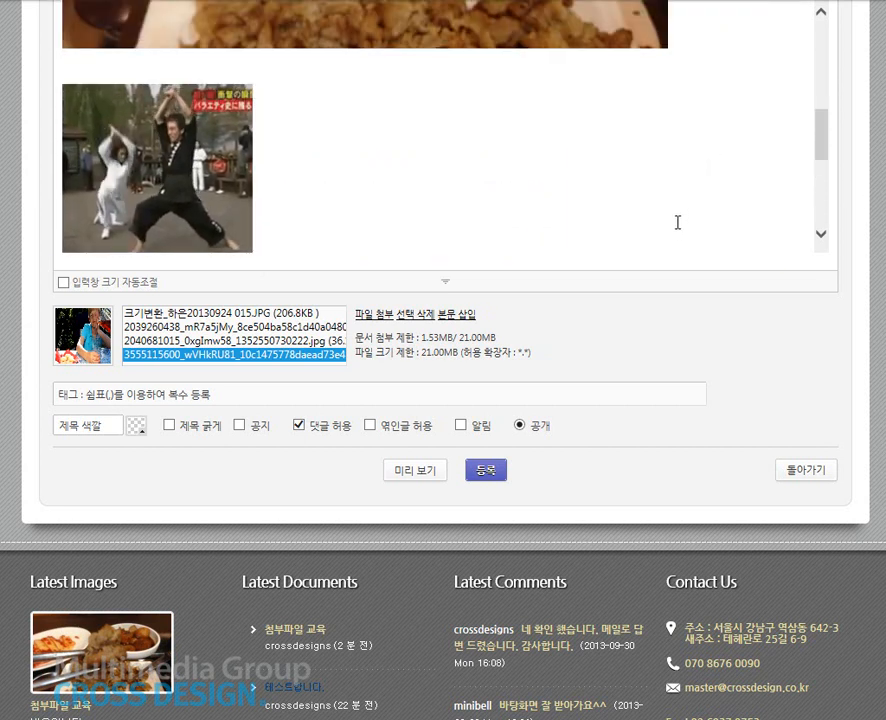
Step: Center the food photo near the start of the post body
{"action": "scroll", "coordinate": [740, 414], "scroll_direction": "up", "scroll_amount": 3}
{"action": "left_click_drag", "start_coordinate": [826, 412], "coordinate": [812, 333]}
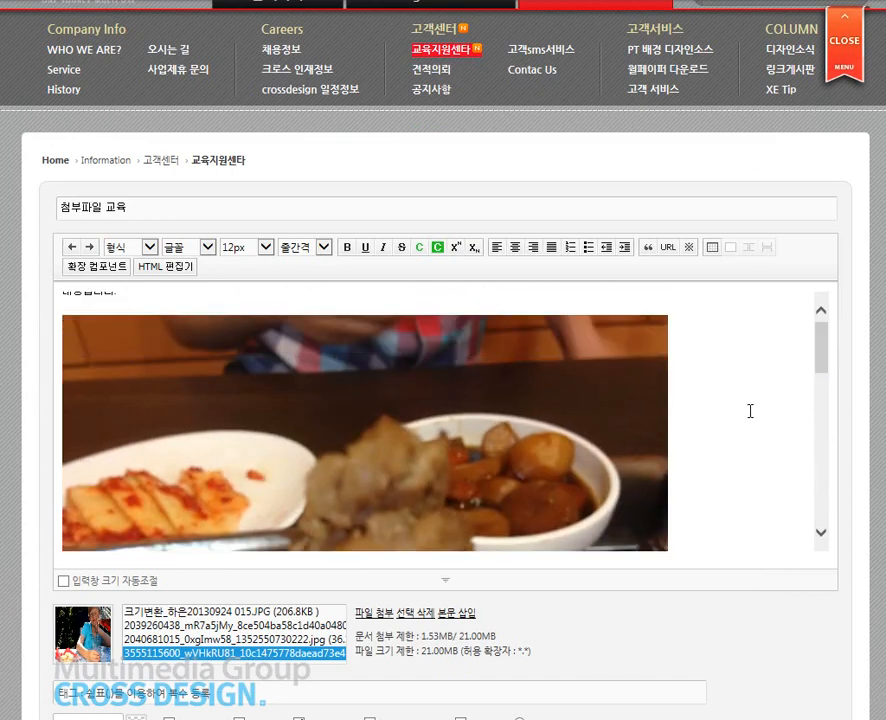
{"action": "scroll", "coordinate": [333, 364], "scroll_direction": "up", "scroll_amount": 2}
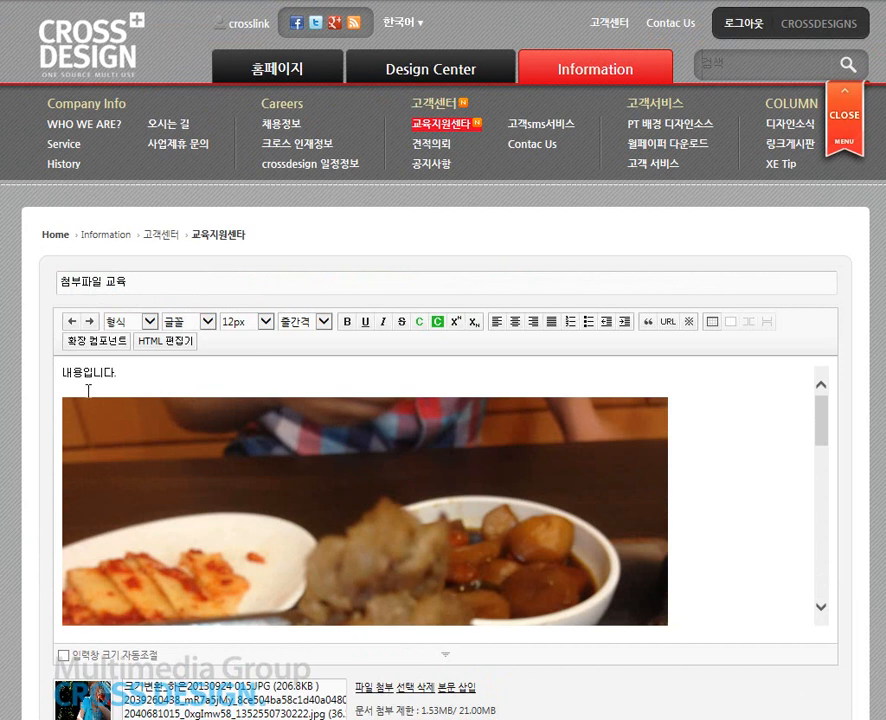
{"action": "left_click_drag", "start_coordinate": [517, 506], "coordinate": [717, 582]}
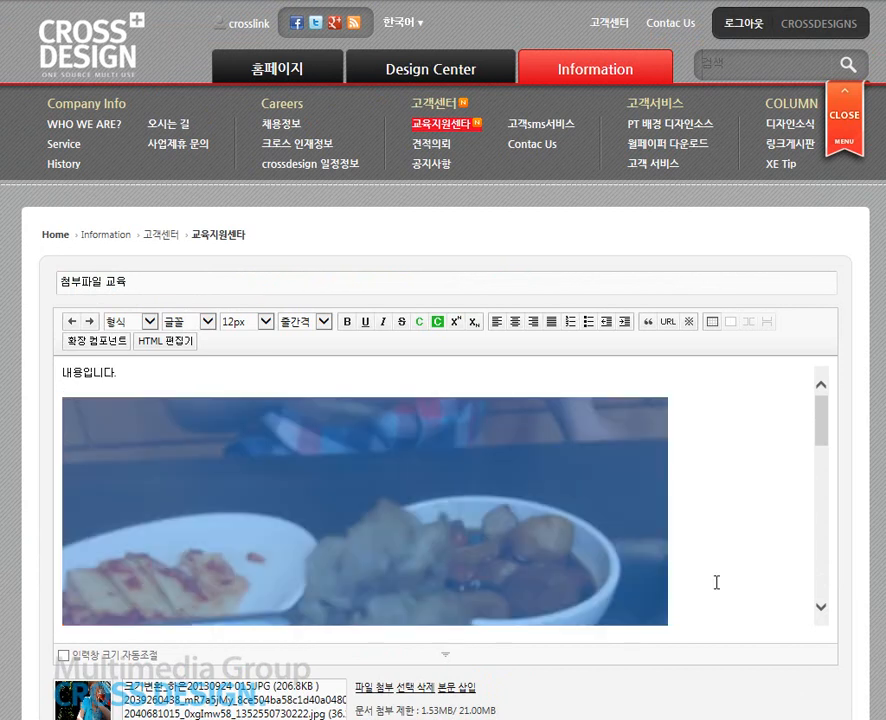
{"action": "left_click", "coordinate": [504, 530]}
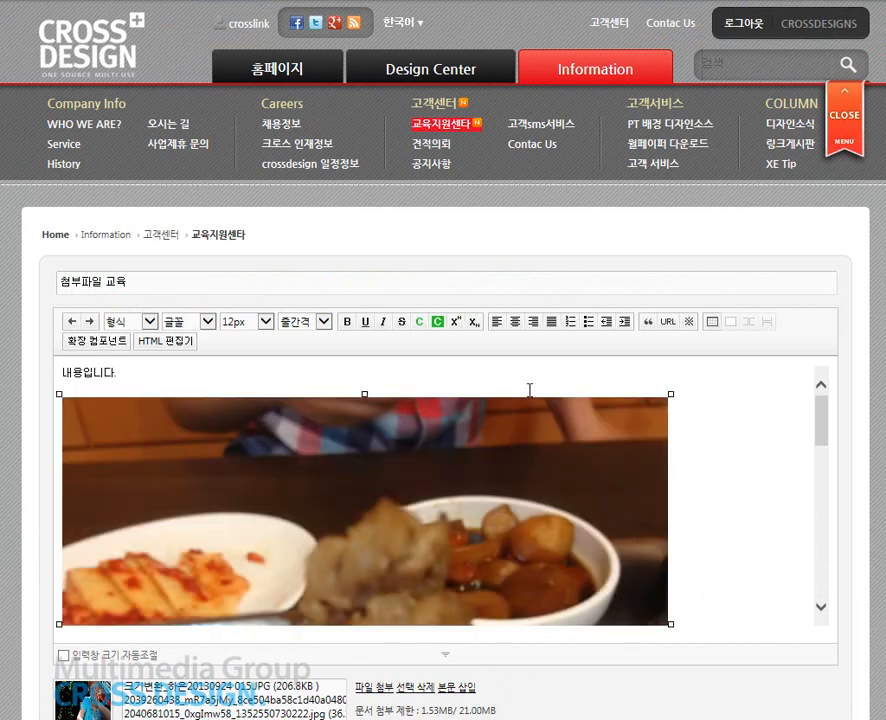
{"action": "left_click", "coordinate": [516, 322]}
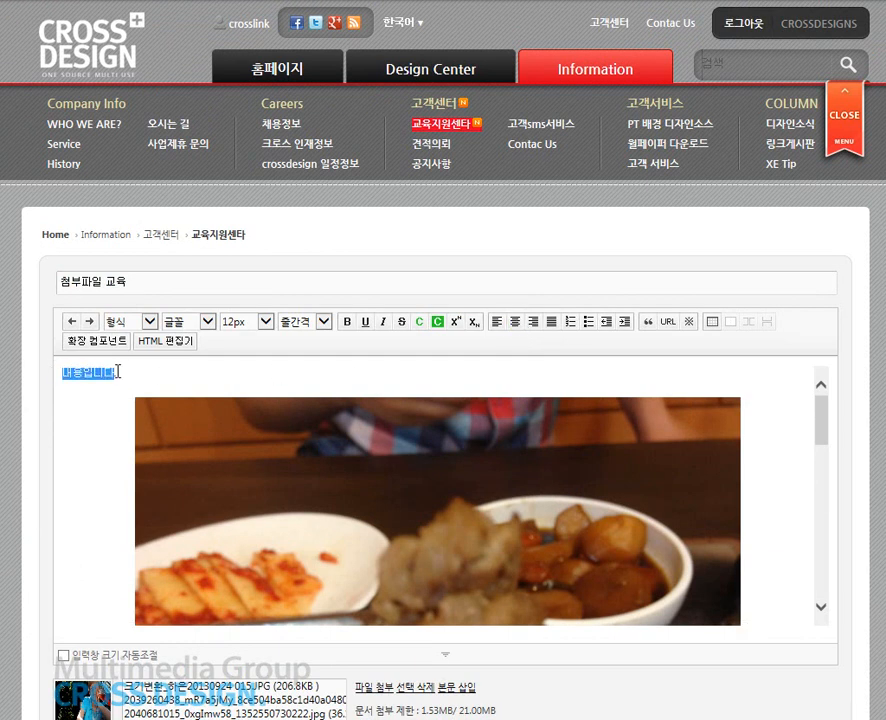
Step: Center the text line 내용입니다. above the food photo and apply the 제목 2 heading format to it
{"action": "left_click", "coordinate": [514, 323]}
{"action": "left_click", "coordinate": [510, 369]}
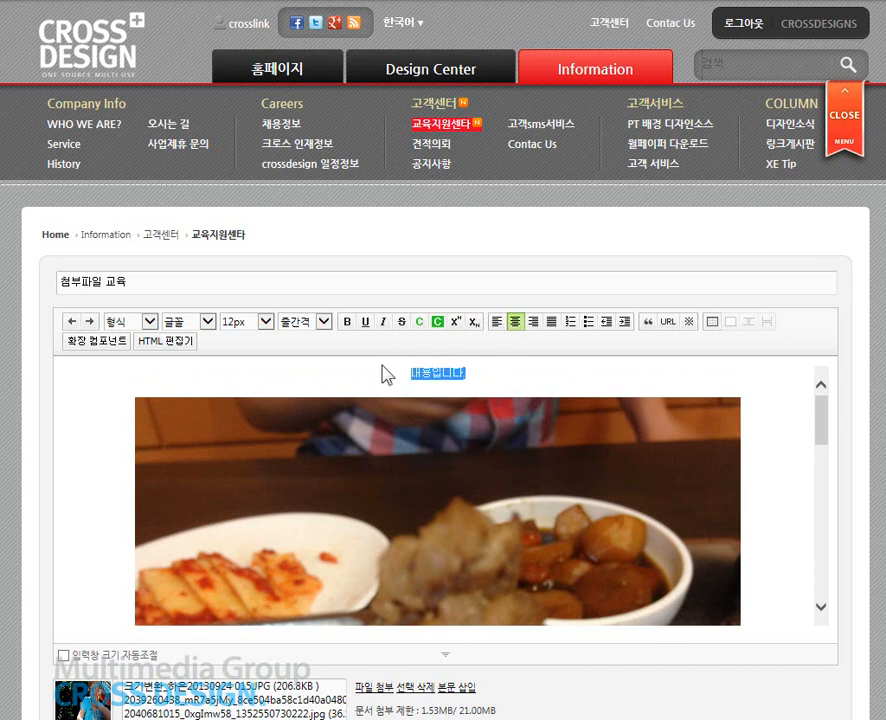
{"action": "left_click", "coordinate": [178, 322]}
{"action": "left_click", "coordinate": [178, 322]}
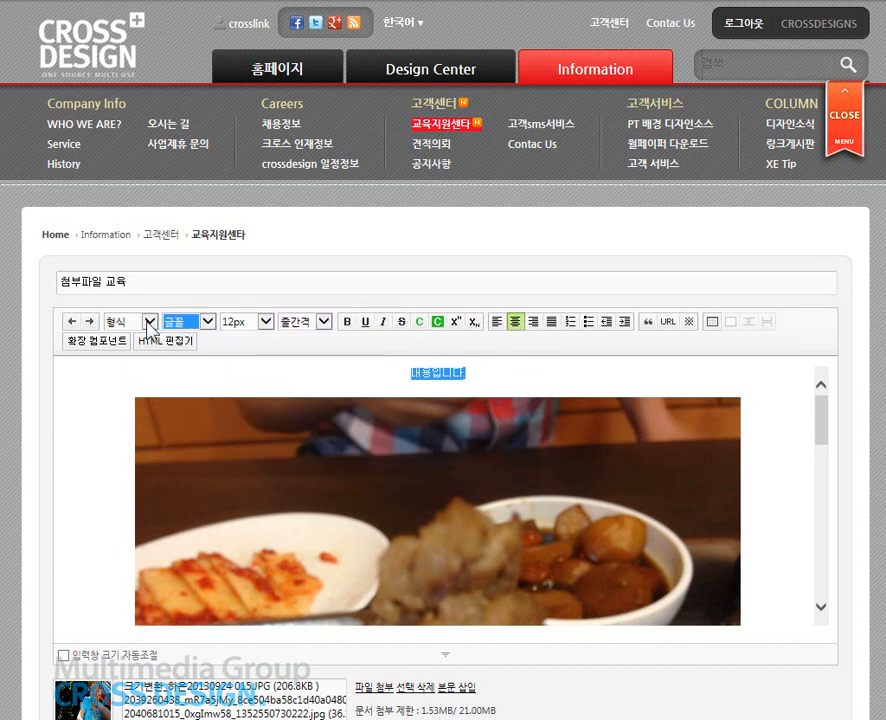
{"action": "left_click", "coordinate": [138, 322]}
{"action": "left_click", "coordinate": [138, 355]}
{"action": "left_click", "coordinate": [430, 400]}
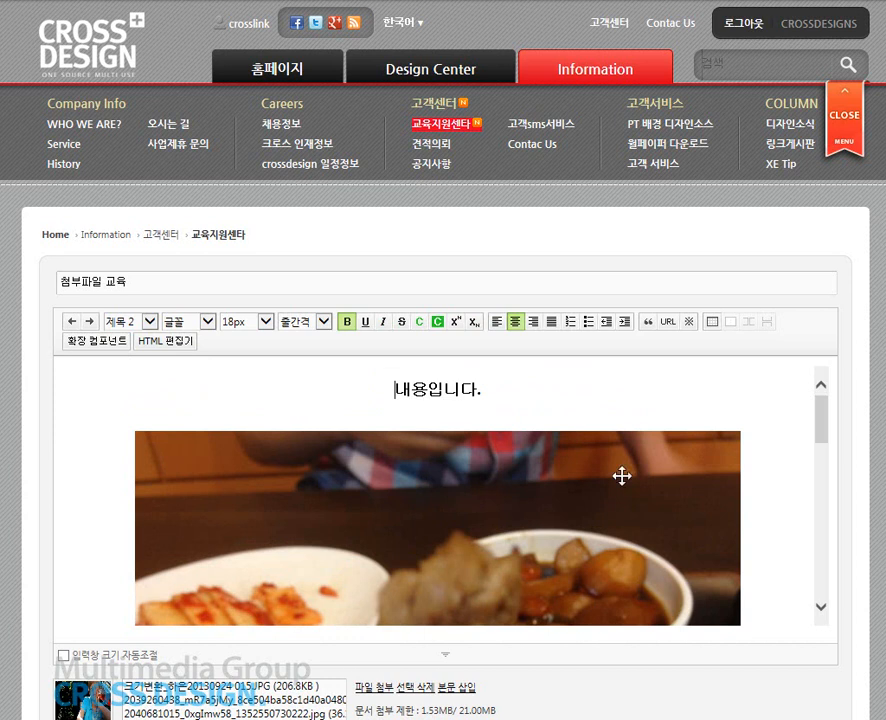
Step: Center the martial-arts GIF below the food photo
{"action": "scroll", "coordinate": [775, 492], "scroll_direction": "down", "scroll_amount": 5}
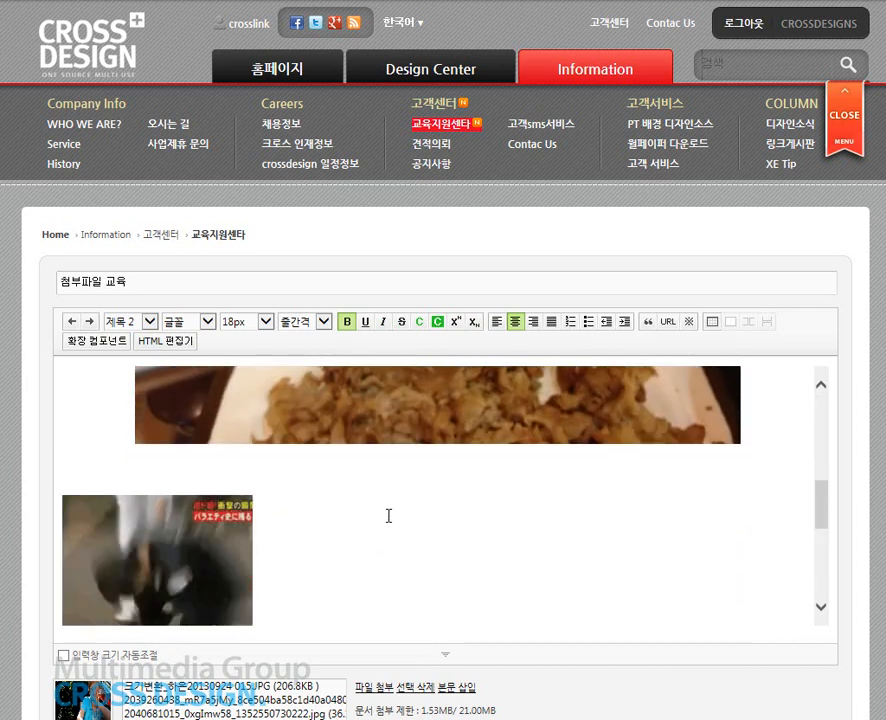
{"action": "left_click", "coordinate": [327, 550]}
{"action": "left_click_drag", "start_coordinate": [327, 550], "coordinate": [70, 540]}
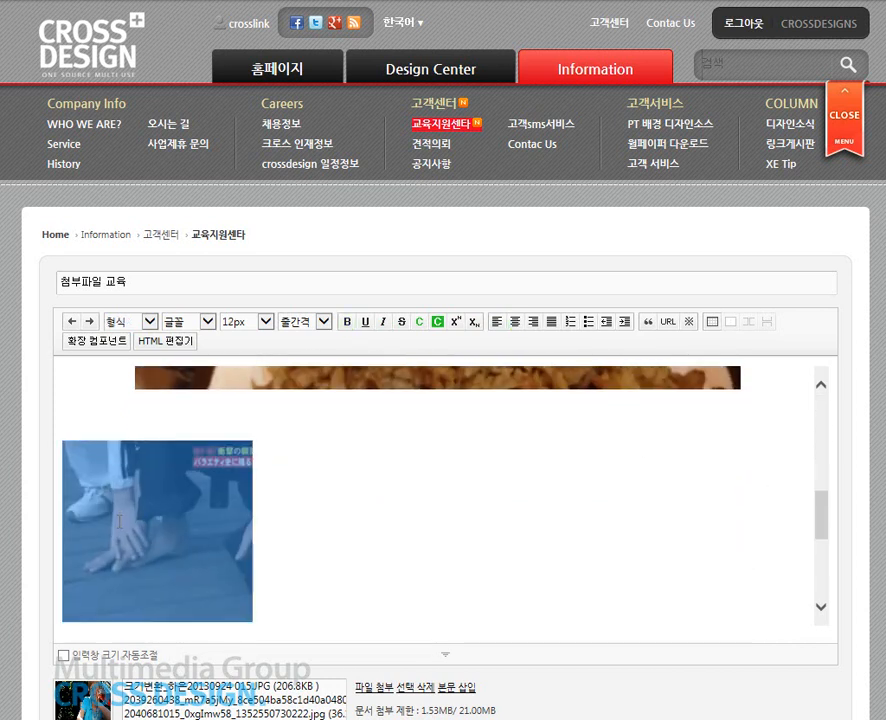
{"action": "left_click", "coordinate": [515, 321]}
Step: Center the photo of the boy with the drink at the end of the post body
{"action": "scroll", "coordinate": [604, 524], "scroll_direction": "down", "scroll_amount": 5}
{"action": "left_click_drag", "start_coordinate": [611, 566], "coordinate": [555, 573]}
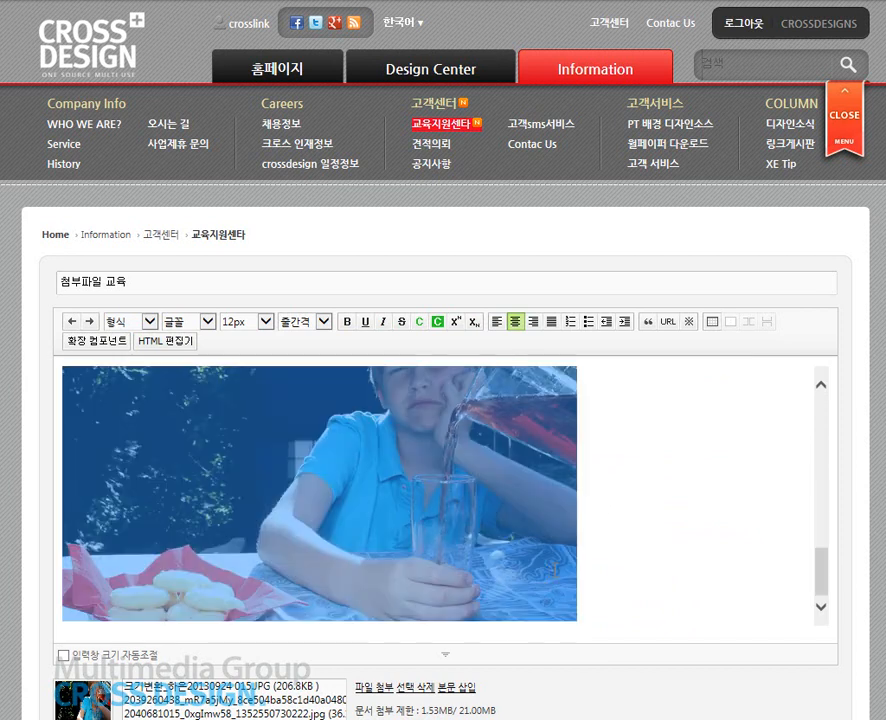
{"action": "left_click", "coordinate": [515, 321]}
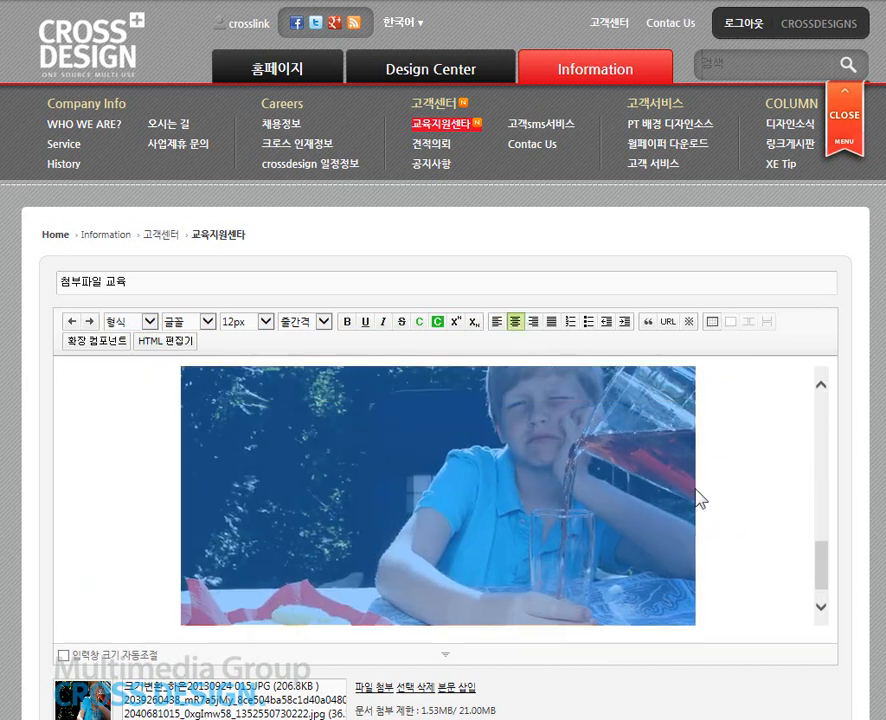
{"action": "left_click", "coordinate": [721, 508]}
Step: Add the caption 웃긴 이미지입니다. on a new line between the martial-arts GIF and the boy's photo
{"action": "scroll", "coordinate": [721, 508], "scroll_direction": "up", "scroll_amount": 3}
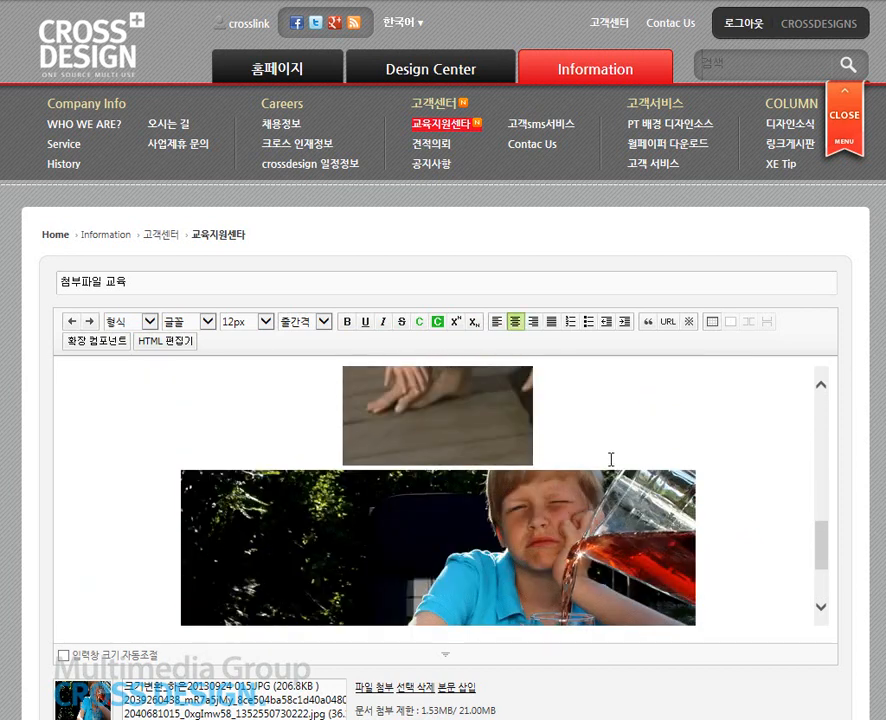
{"action": "key", "text": "Return"}
{"action": "key", "text": "Up"}
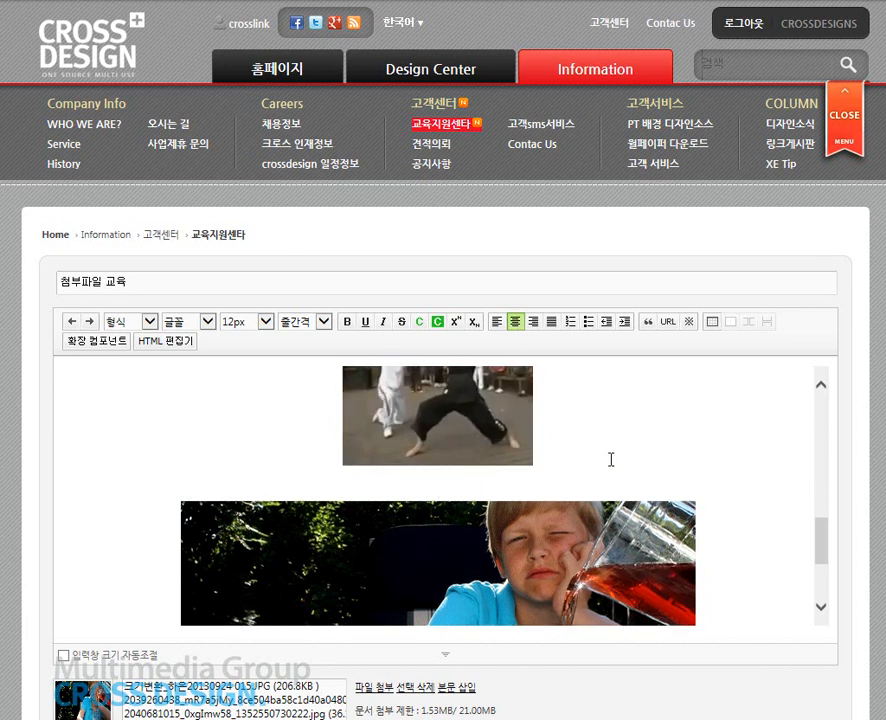
{"action": "type", "text": "웃긴"}
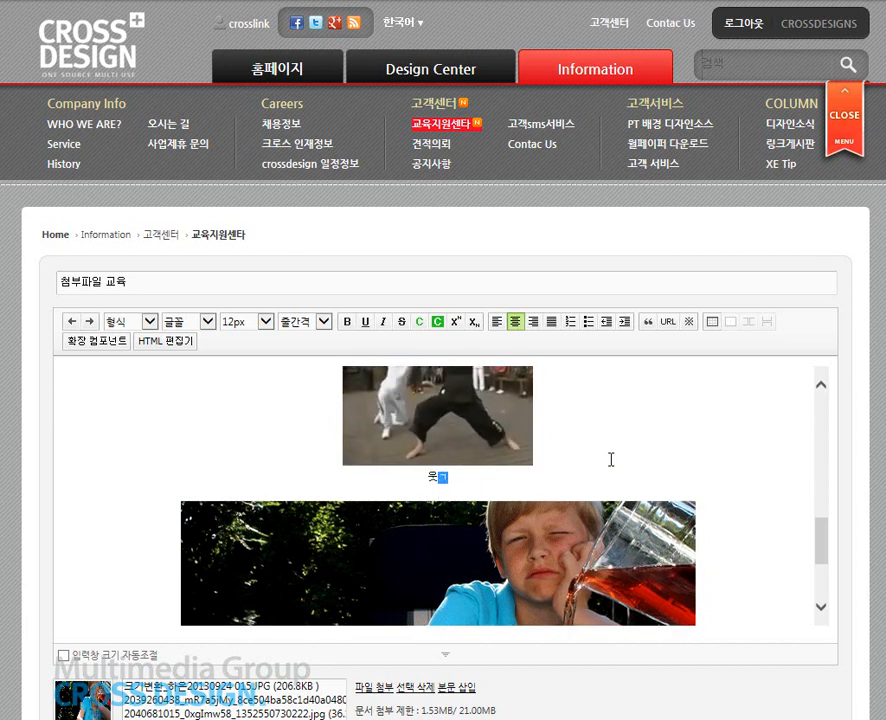
{"action": "type", "text": " 이미지입니다."}
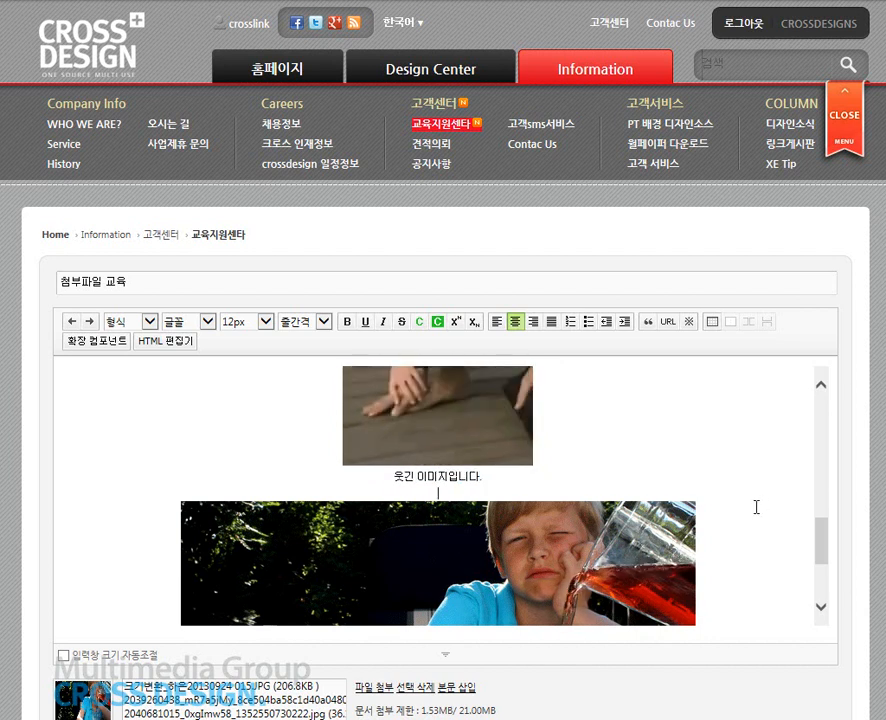
Step: Register the post with its centered images and caption, and look through the published page
{"action": "scroll", "coordinate": [760, 516], "scroll_direction": "down", "scroll_amount": 3}
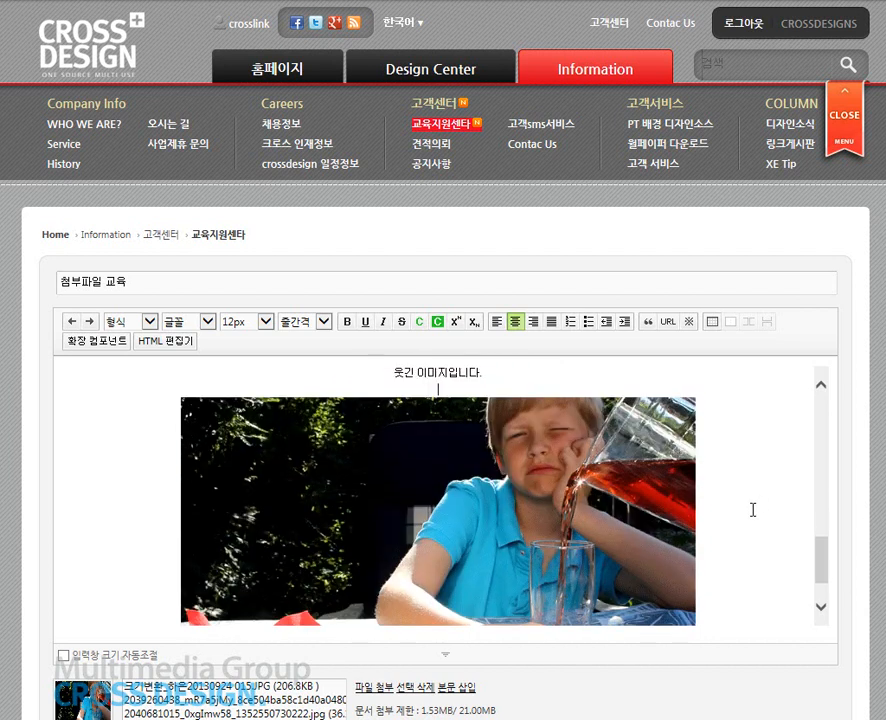
{"action": "scroll", "coordinate": [800, 516], "scroll_direction": "down", "scroll_amount": 6}
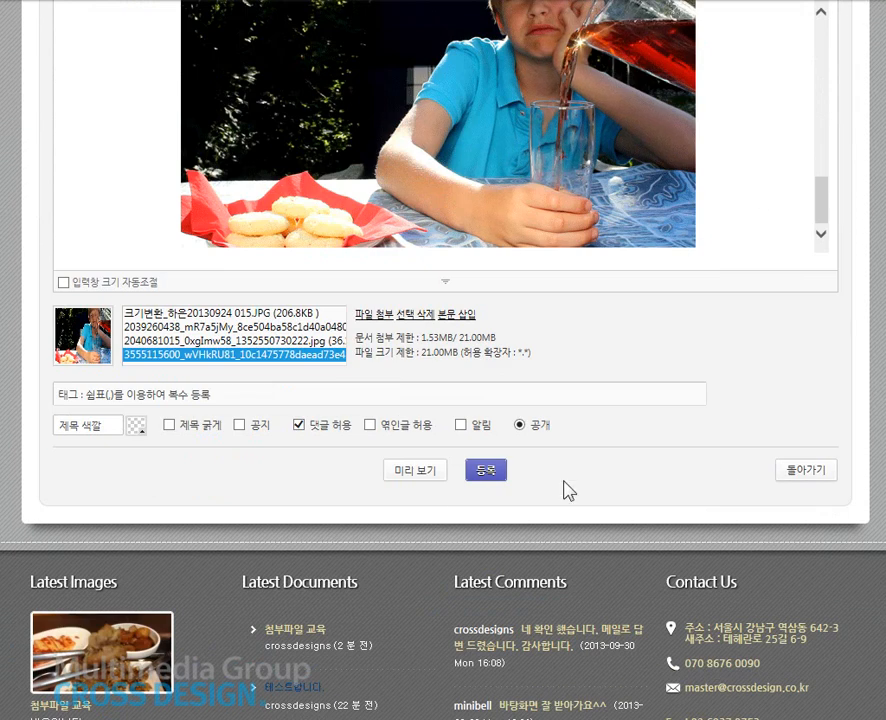
{"action": "left_click", "coordinate": [486, 472]}
{"action": "scroll", "coordinate": [489, 487], "scroll_direction": "down", "scroll_amount": 8}
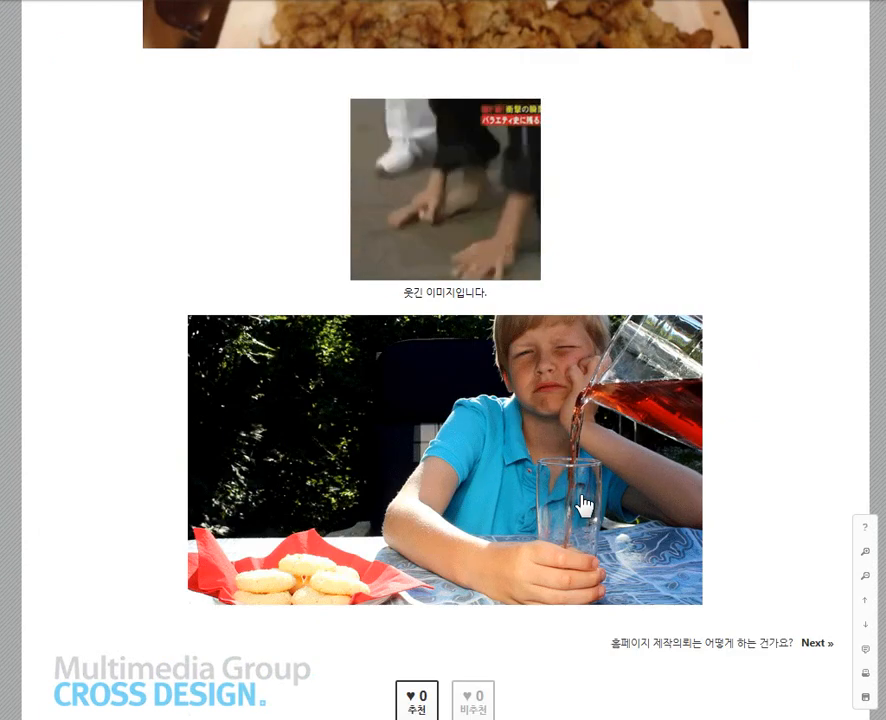
{"action": "scroll", "coordinate": [584, 500], "scroll_direction": "down", "scroll_amount": 5}
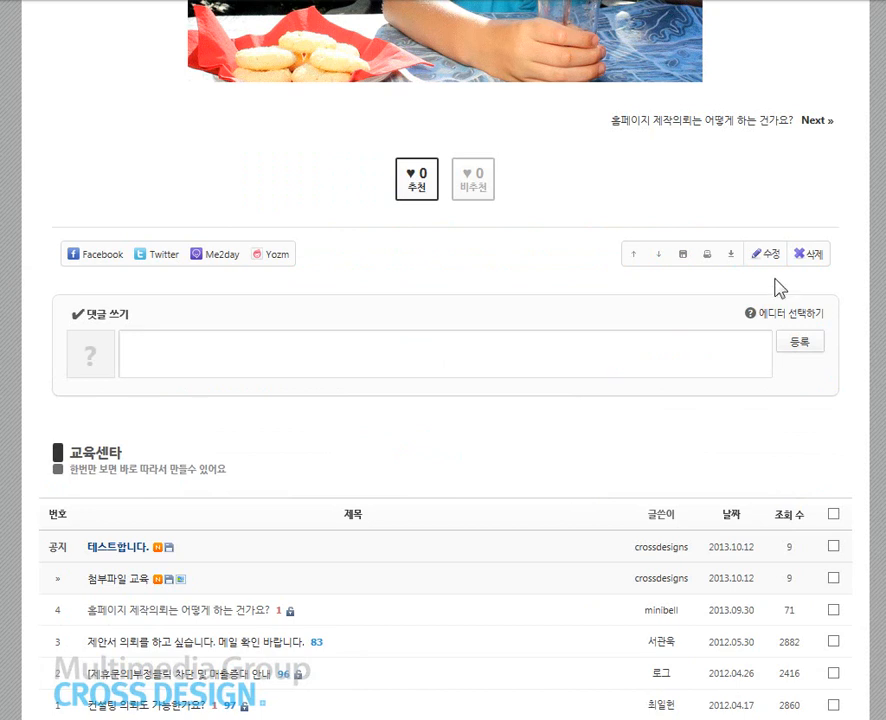
Step: Reopen the published post for editing and attach 신청서계약서양식[1].pdf from the 문서 folder
{"action": "left_click", "coordinate": [767, 256]}
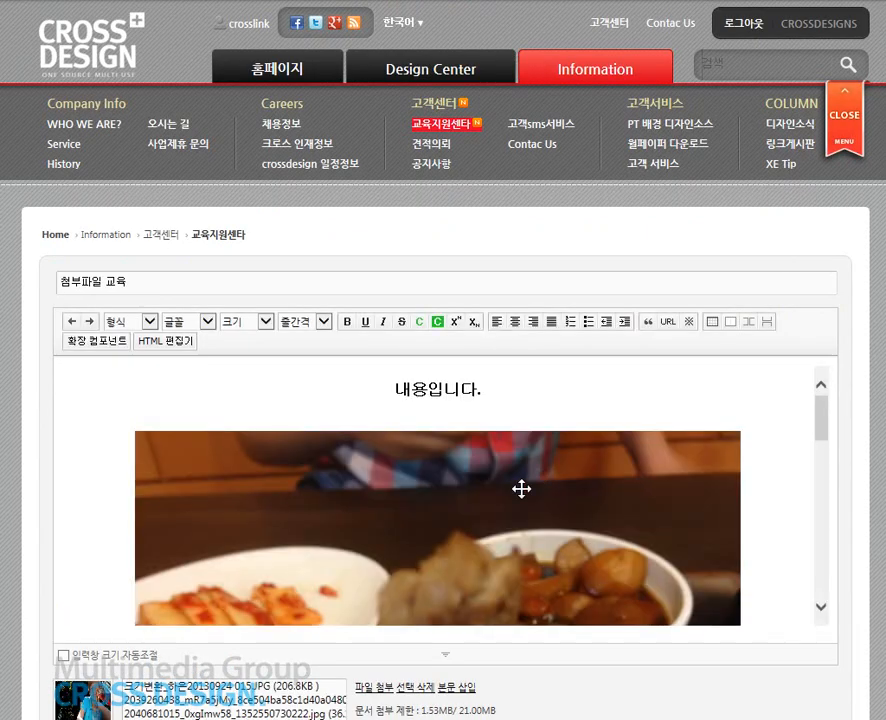
{"action": "scroll", "coordinate": [655, 484], "scroll_direction": "down", "scroll_amount": 2}
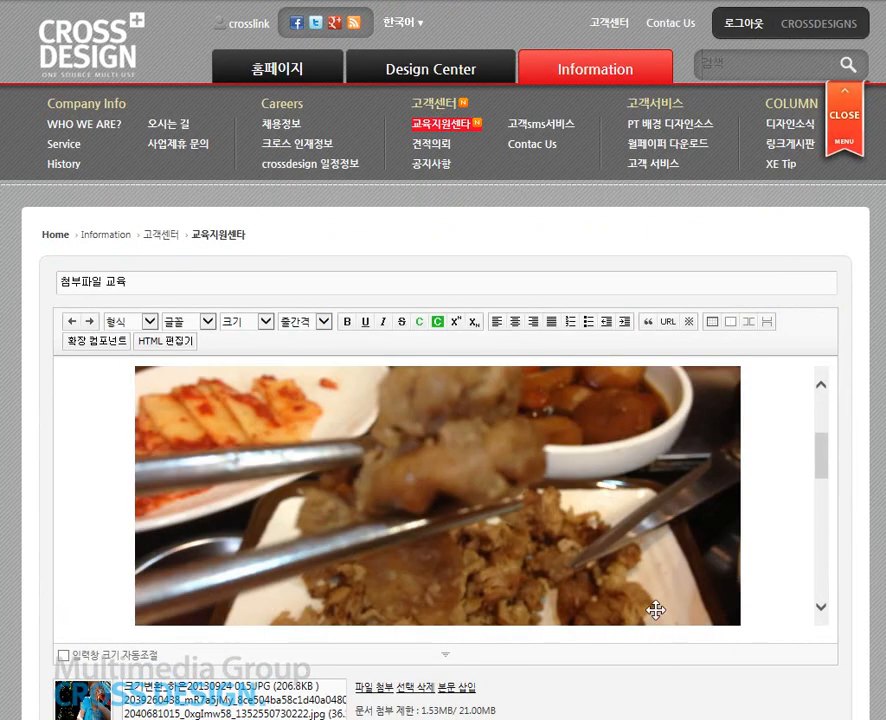
{"action": "left_click", "coordinate": [375, 688]}
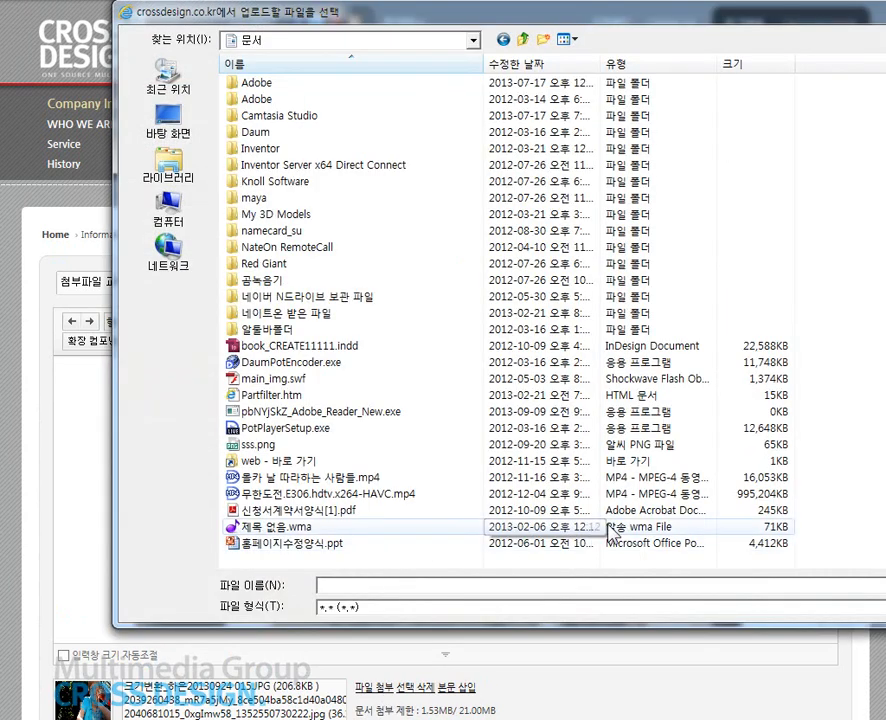
{"action": "left_click", "coordinate": [322, 512]}
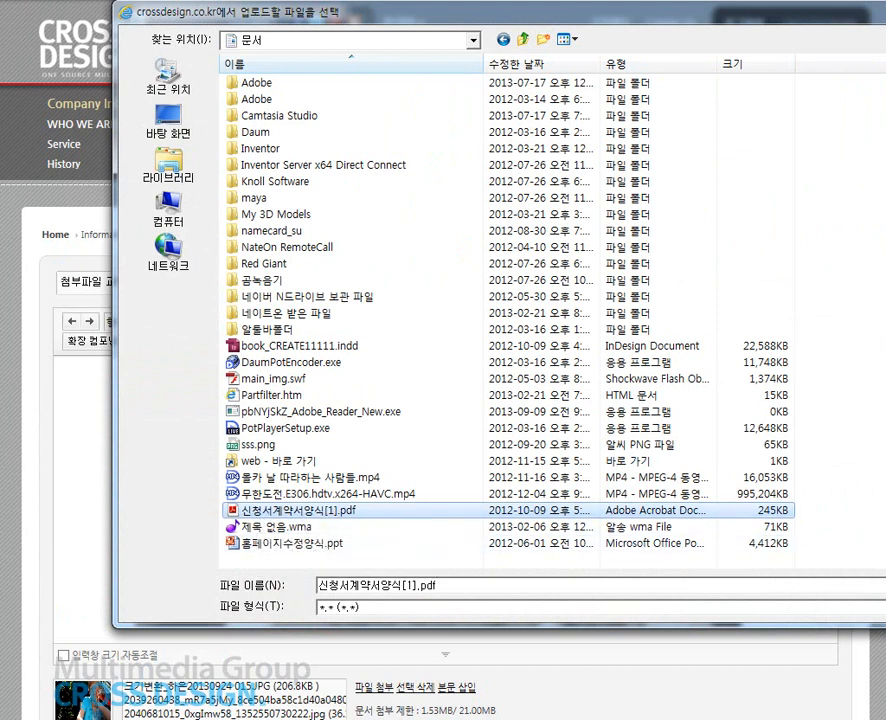
{"action": "left_click_drag", "start_coordinate": [885, 556], "coordinate": [834, 558]}
{"action": "left_click", "coordinate": [777, 586]}
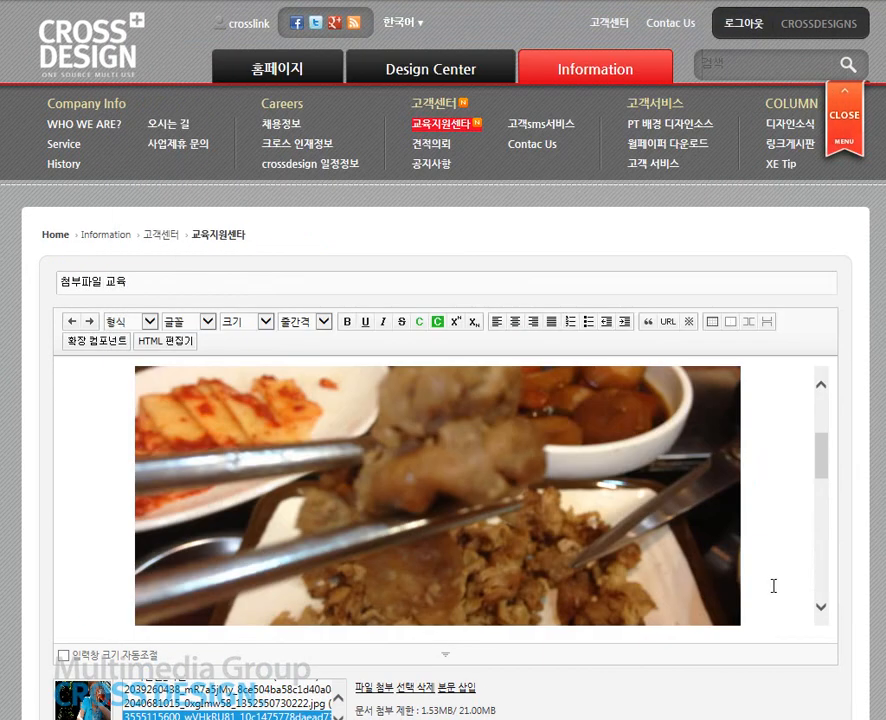
Step: Insert the attached 신청서계약서양식[1].pdf as a link on a new line below the boy's photo
{"action": "scroll", "coordinate": [748, 685], "scroll_direction": "down", "scroll_amount": 2}
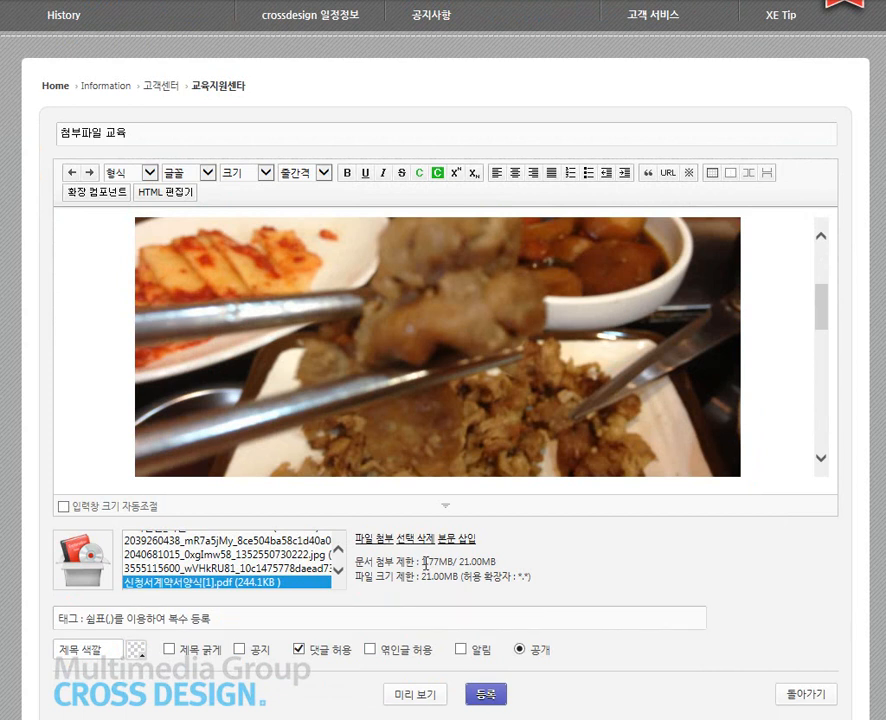
{"action": "left_click", "coordinate": [763, 472]}
{"action": "left_click", "coordinate": [820, 391]}
{"action": "left_click", "coordinate": [820, 394]}
{"action": "left_click_drag", "start_coordinate": [820, 397], "coordinate": [824, 473]}
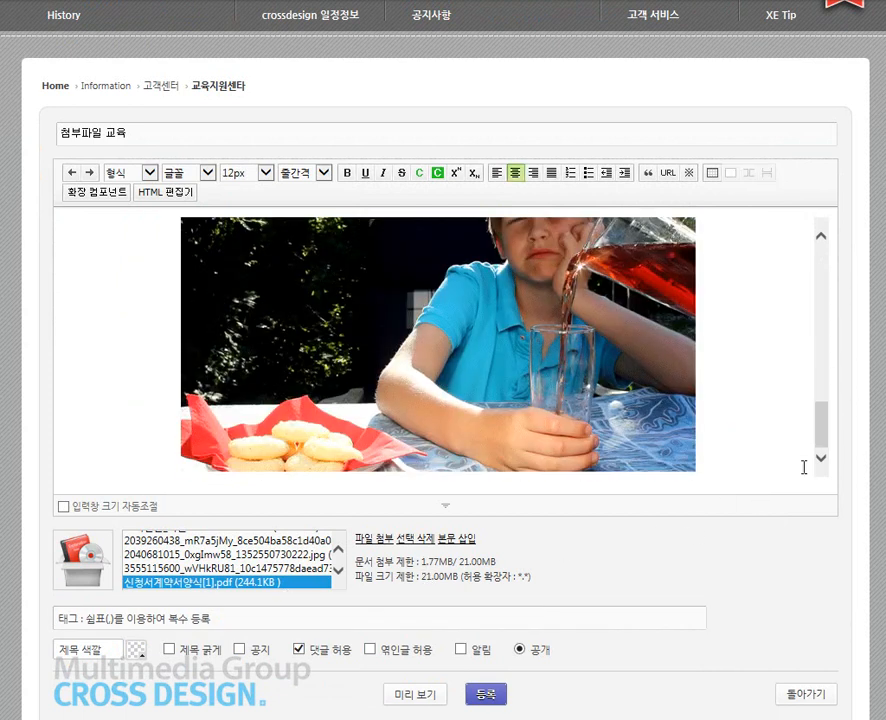
{"action": "key", "text": "Return"}
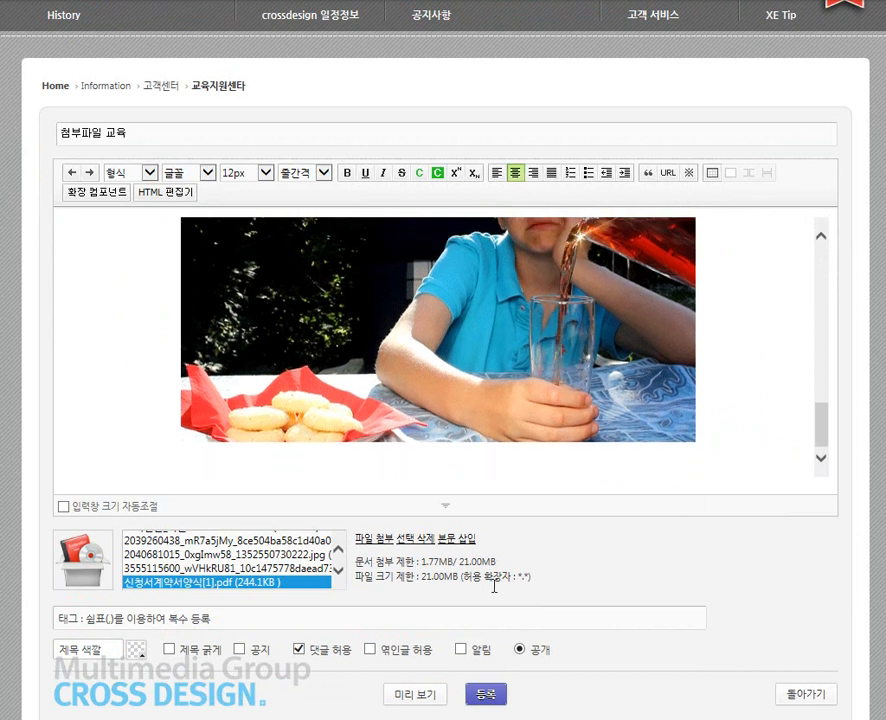
{"action": "left_click", "coordinate": [462, 538]}
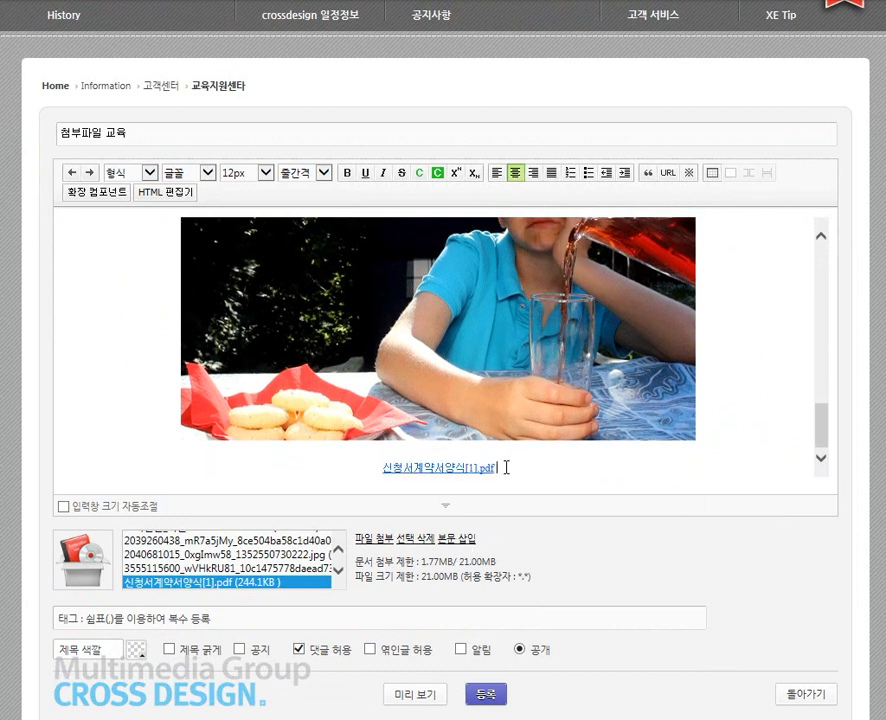
Step: Register the updated post containing the PDF link
{"action": "left_click_drag", "start_coordinate": [518, 469], "coordinate": [346, 478]}
{"action": "left_click", "coordinate": [346, 478]}
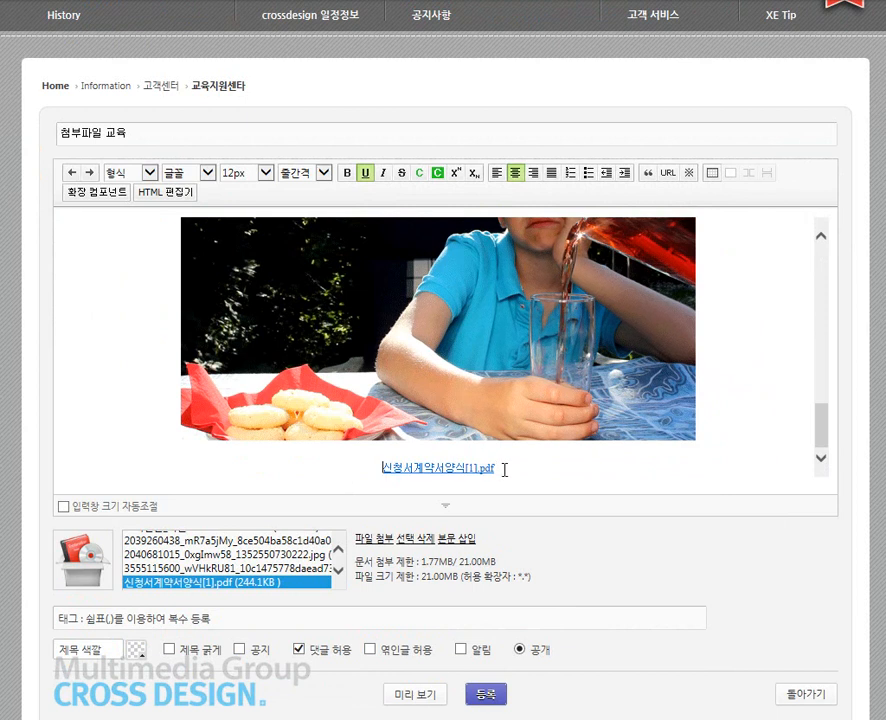
{"action": "scroll", "coordinate": [530, 467], "scroll_direction": "down", "scroll_amount": 3}
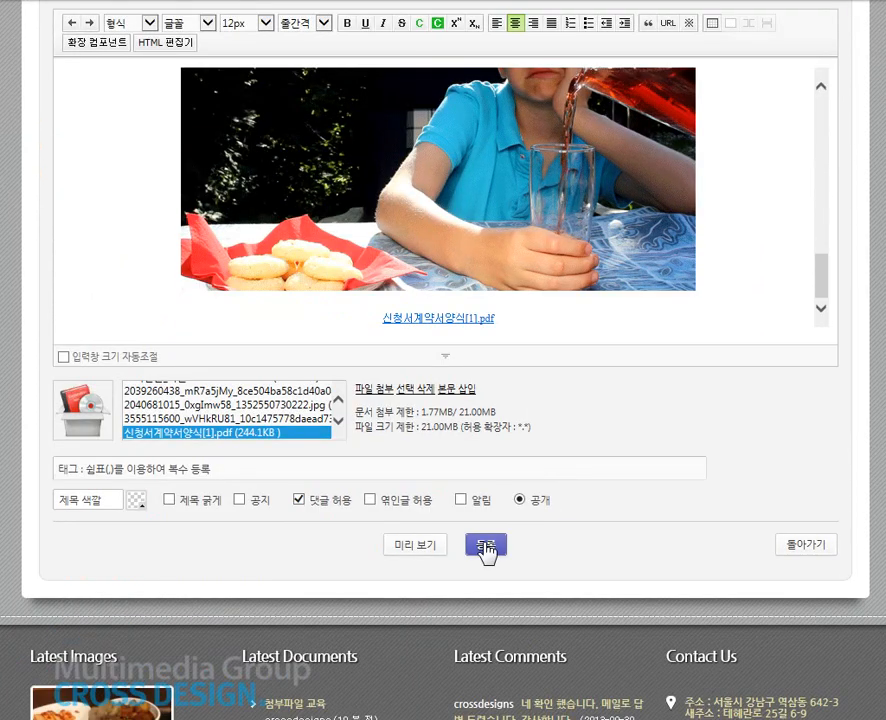
{"action": "left_click", "coordinate": [486, 546]}
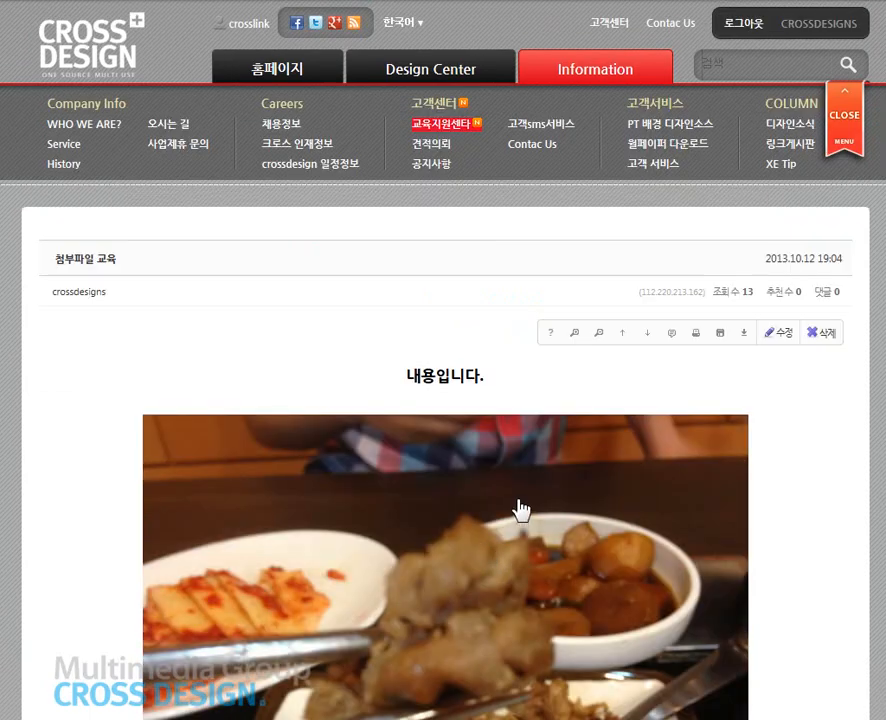
Step: Test the 신청서계약서양식[1].pdf download link below the boy's photo and check the attachment list under the post title
{"action": "scroll", "coordinate": [520, 512], "scroll_direction": "down", "scroll_amount": 10}
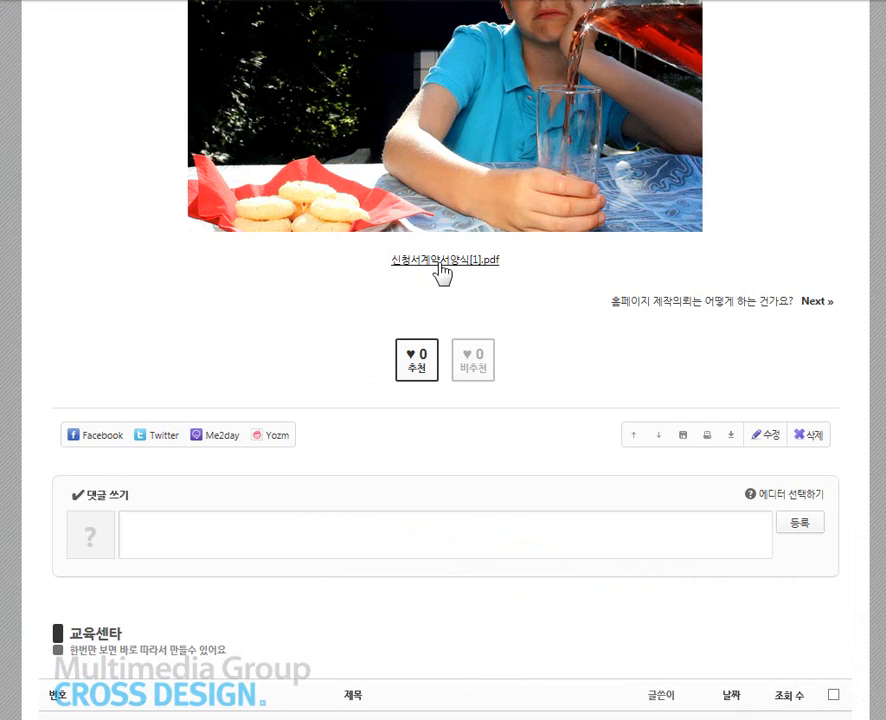
{"action": "left_click", "coordinate": [468, 262]}
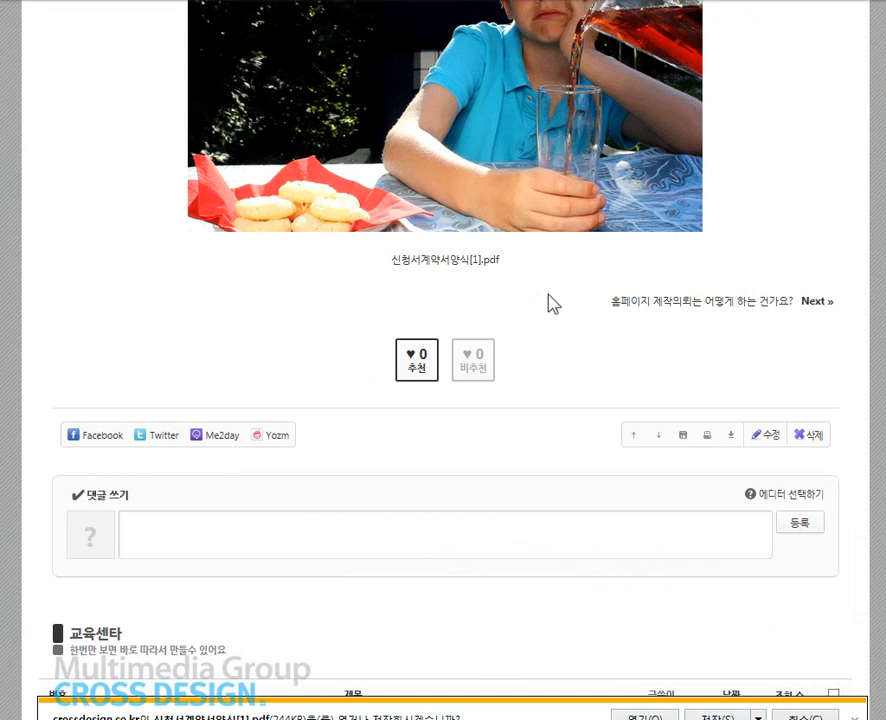
{"action": "scroll", "coordinate": [547, 300], "scroll_direction": "up", "scroll_amount": 15}
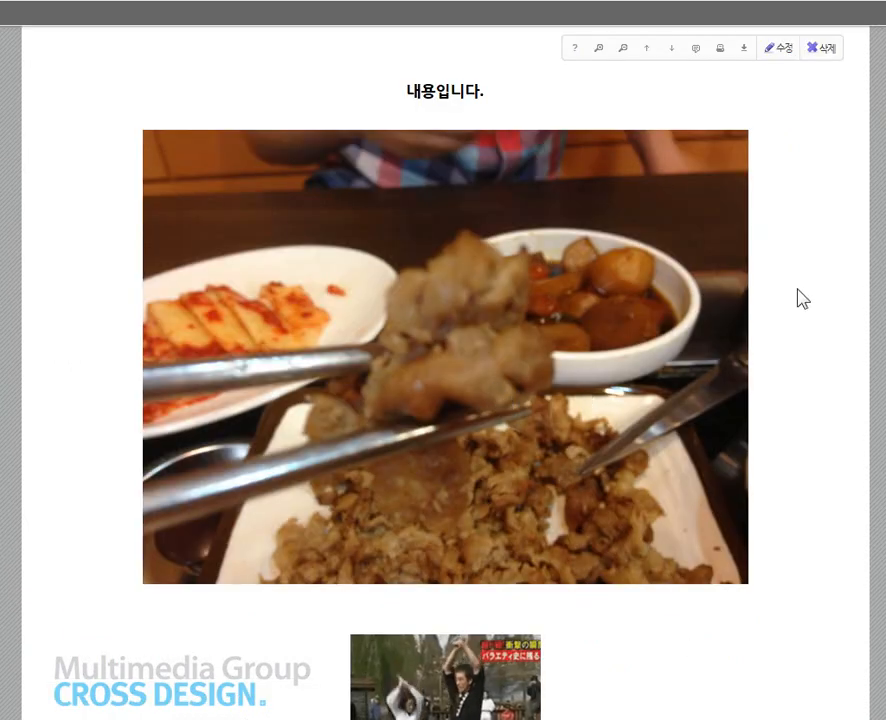
{"action": "scroll", "coordinate": [802, 297], "scroll_direction": "up", "scroll_amount": 2}
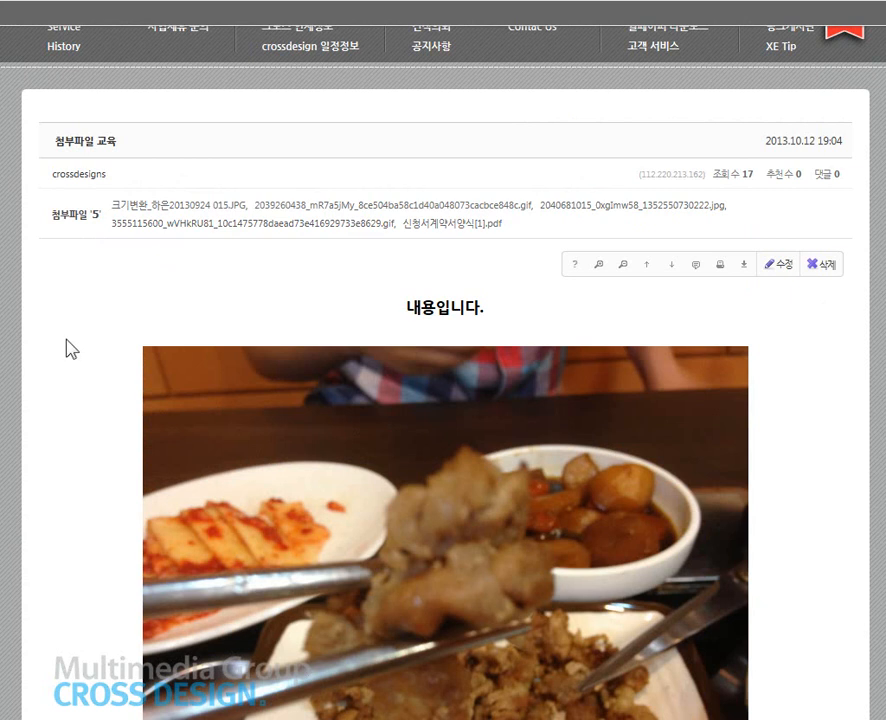
Step: Check the options offered for the 신청서계약서양식[1].pdf link, dismiss them, and look back over the post's centered images and caption
{"action": "scroll", "coordinate": [70, 348], "scroll_direction": "down", "scroll_amount": 4}
{"action": "scroll", "coordinate": [70, 348], "scroll_direction": "down", "scroll_amount": 8}
{"action": "scroll", "coordinate": [16, 350], "scroll_direction": "up", "scroll_amount": 2}
{"action": "right_click", "coordinate": [457, 262]}
{"action": "left_click", "coordinate": [223, 406]}
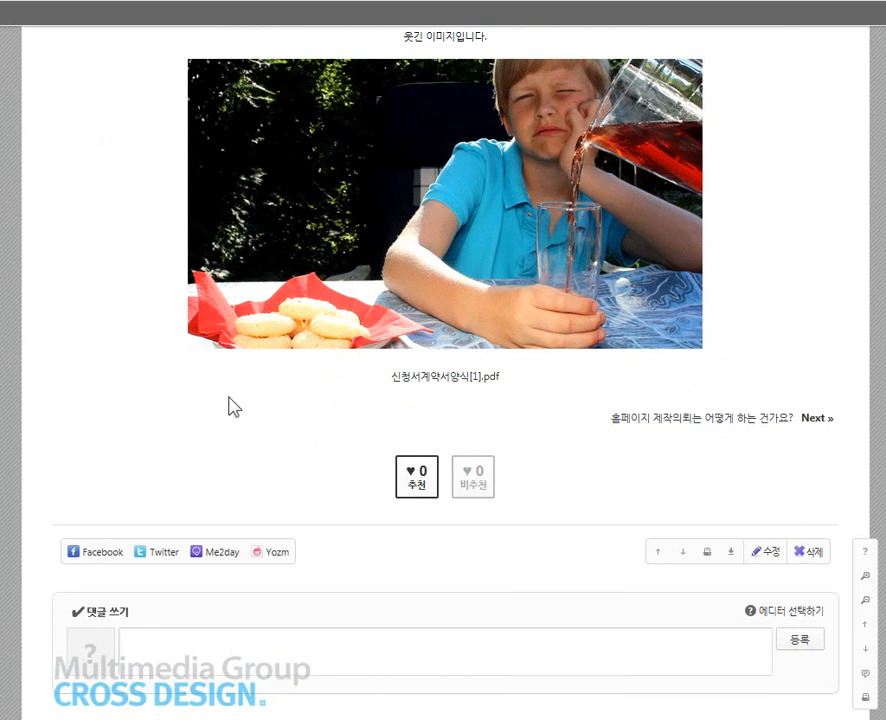
{"action": "scroll", "coordinate": [240, 427], "scroll_direction": "up", "scroll_amount": 4}
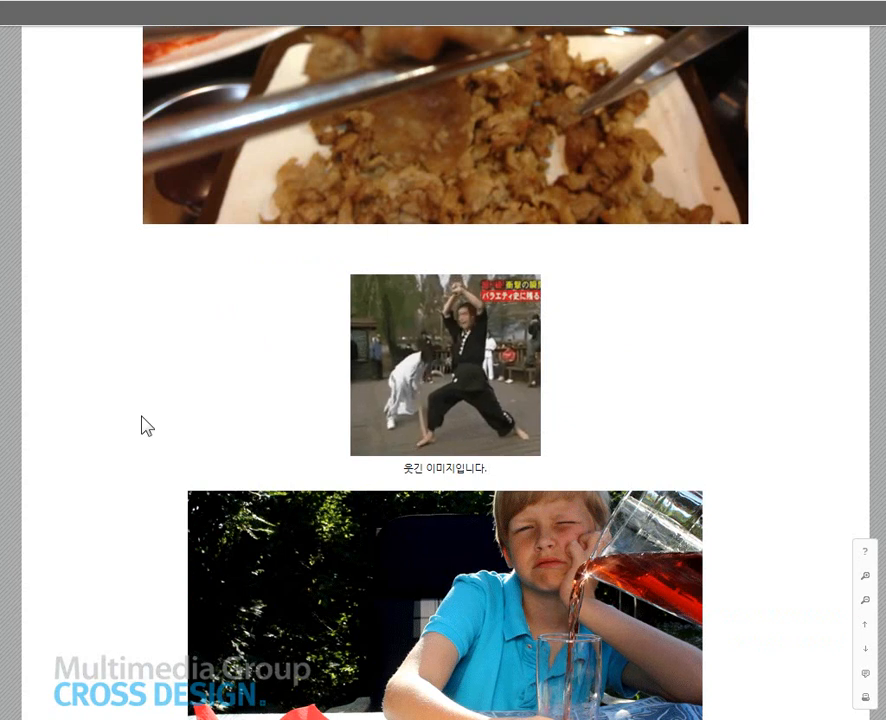
{"action": "scroll", "coordinate": [150, 425], "scroll_direction": "up", "scroll_amount": 2}
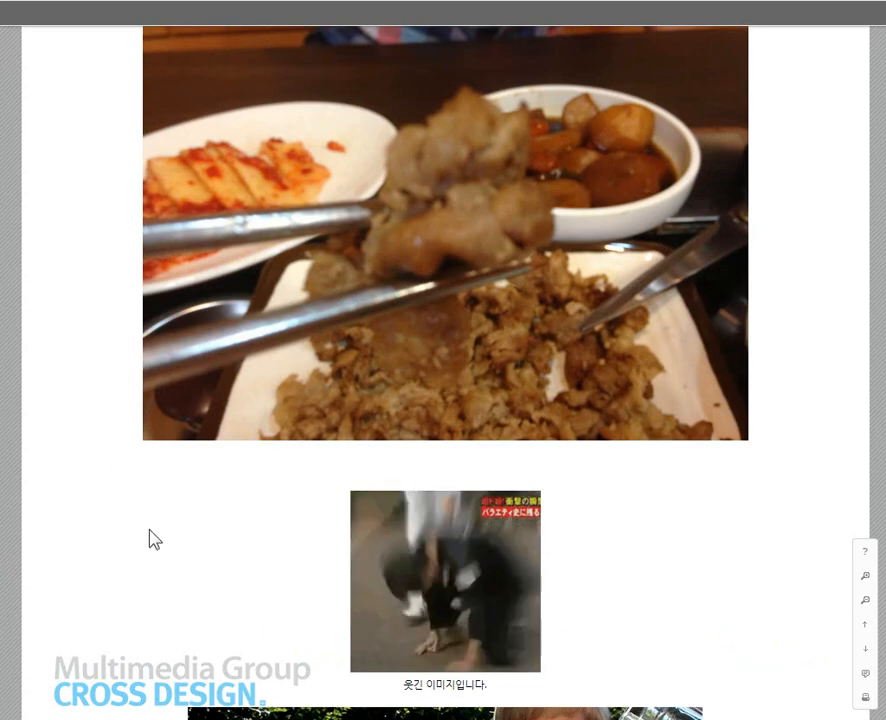